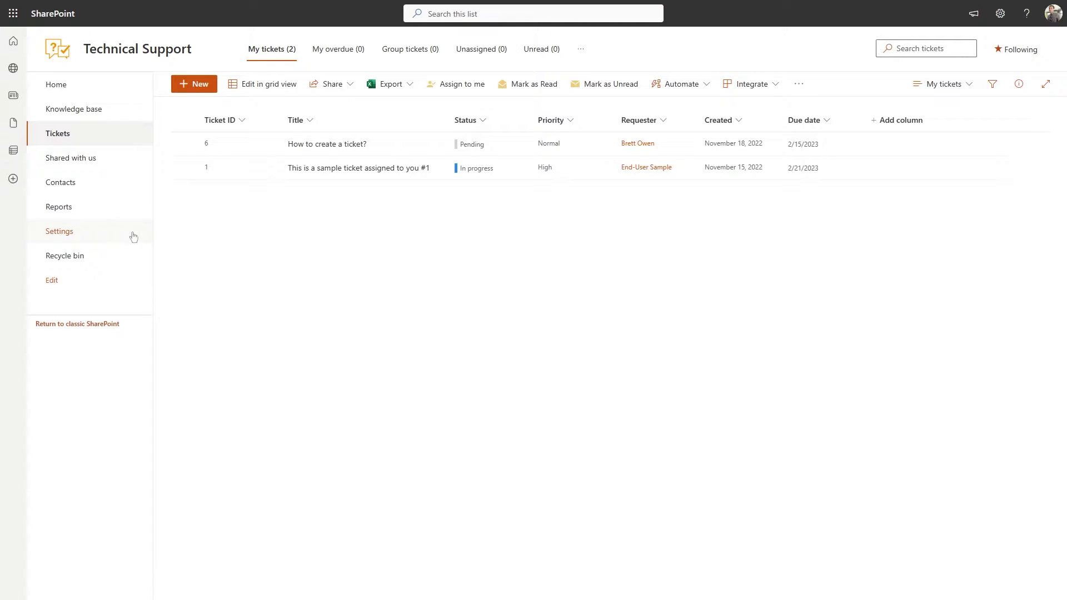
Start a new API key in Power Automate & API settings described as 'Power Automate'.
click(116, 233)
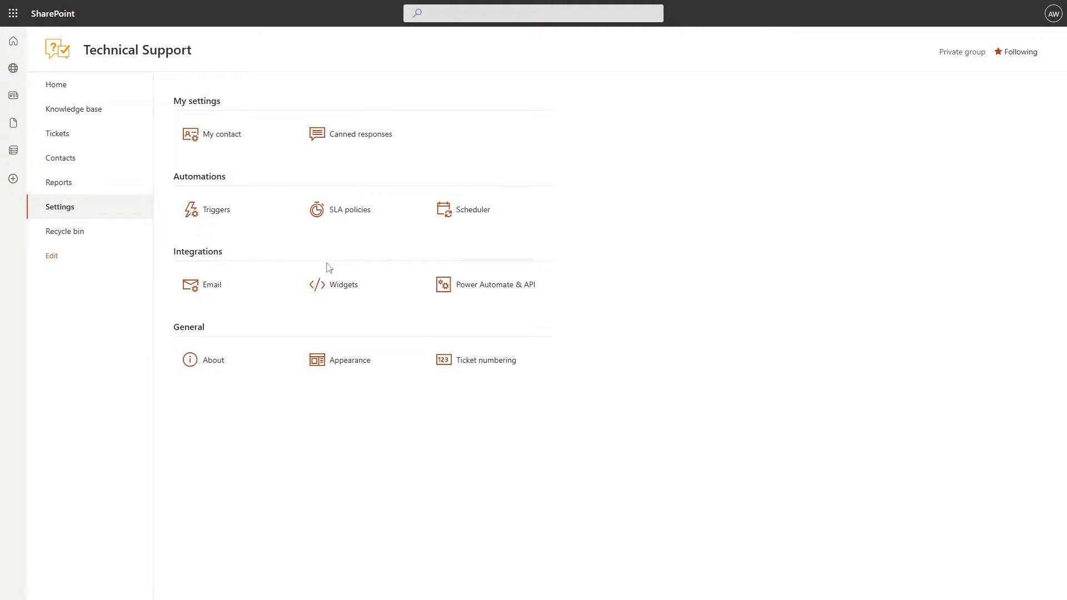
click(470, 286)
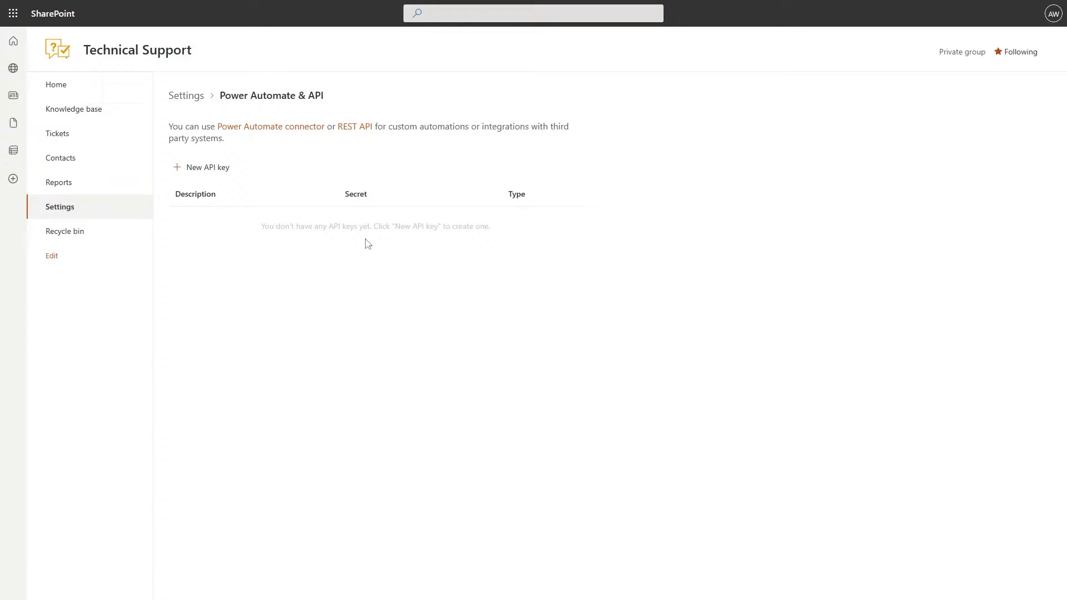
click(212, 168)
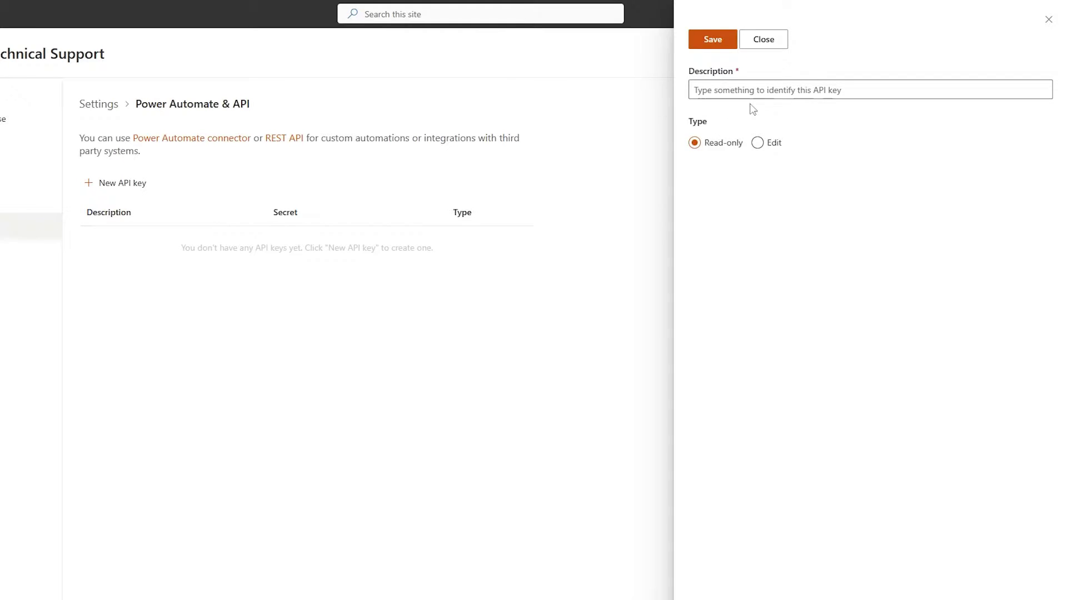
click(769, 94)
text(Powe)
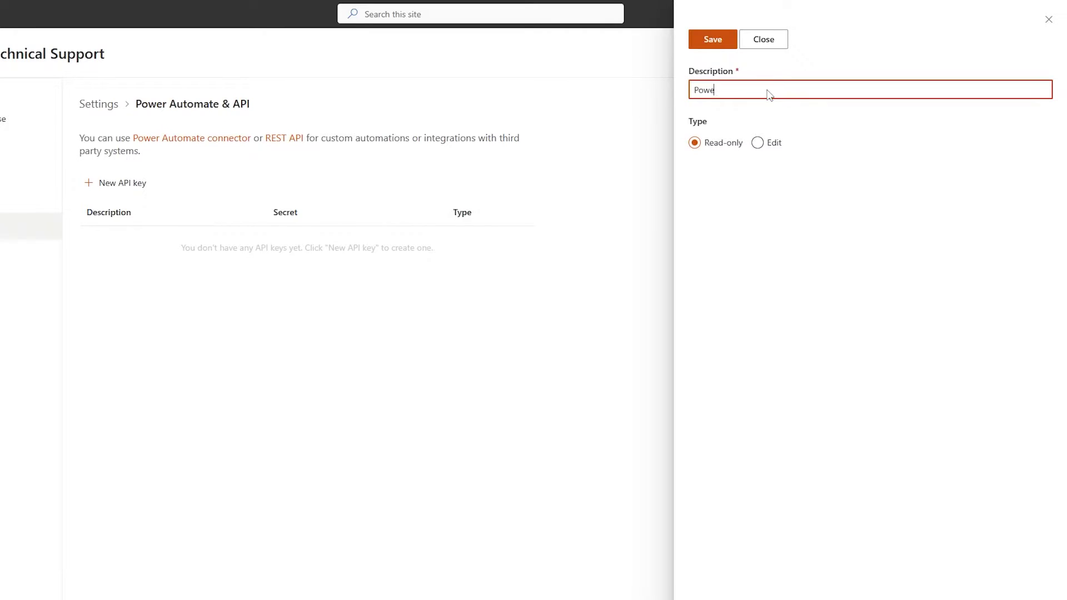
text(r Automate)
click(744, 115)
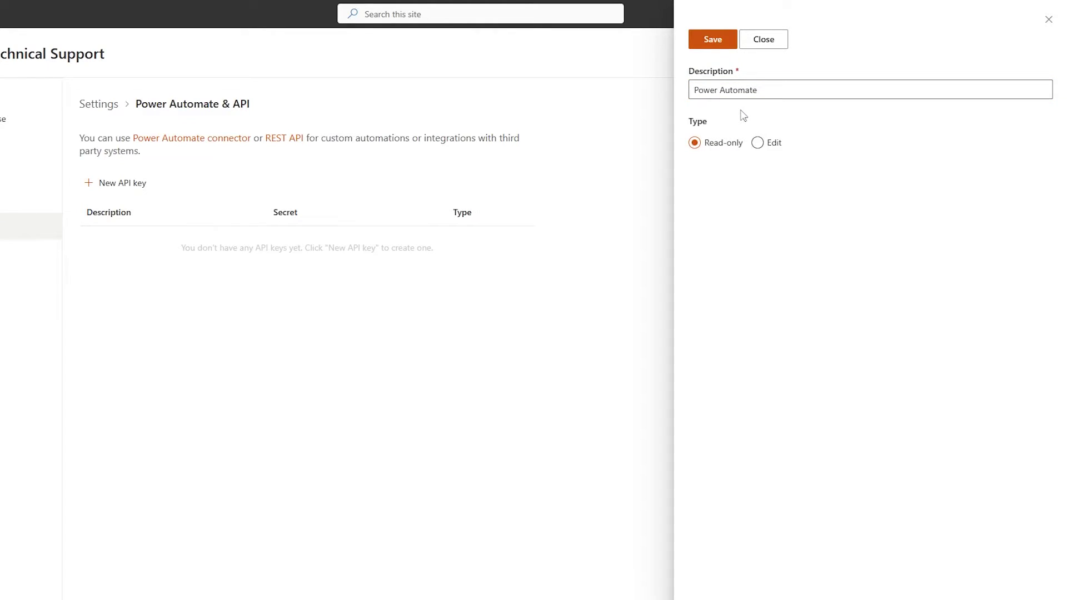
Give the key Edit access, save it, and copy its secret.
click(757, 144)
click(712, 40)
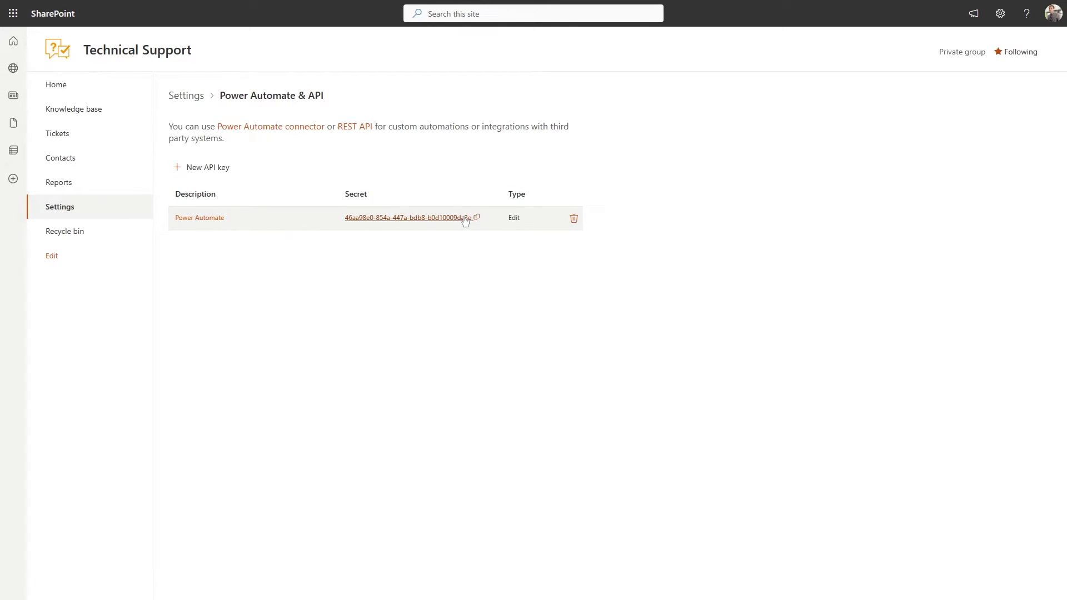
click(476, 217)
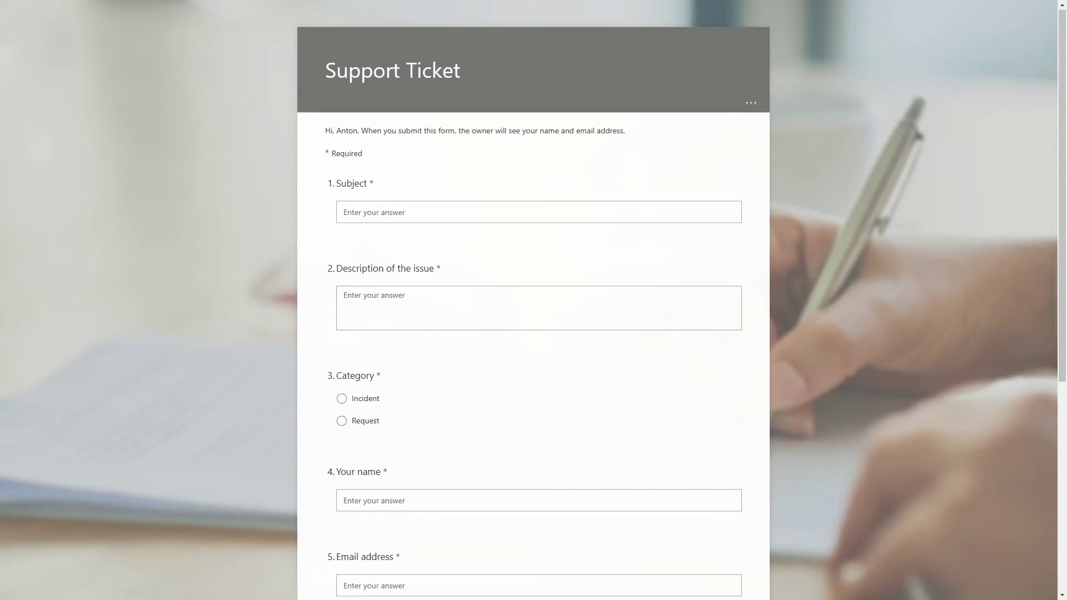
Scroll through the Support Ticket form's subject, description, category, name and email questions.
scroll(533, 300, down, 3)
scroll(533, 300, down, 3)
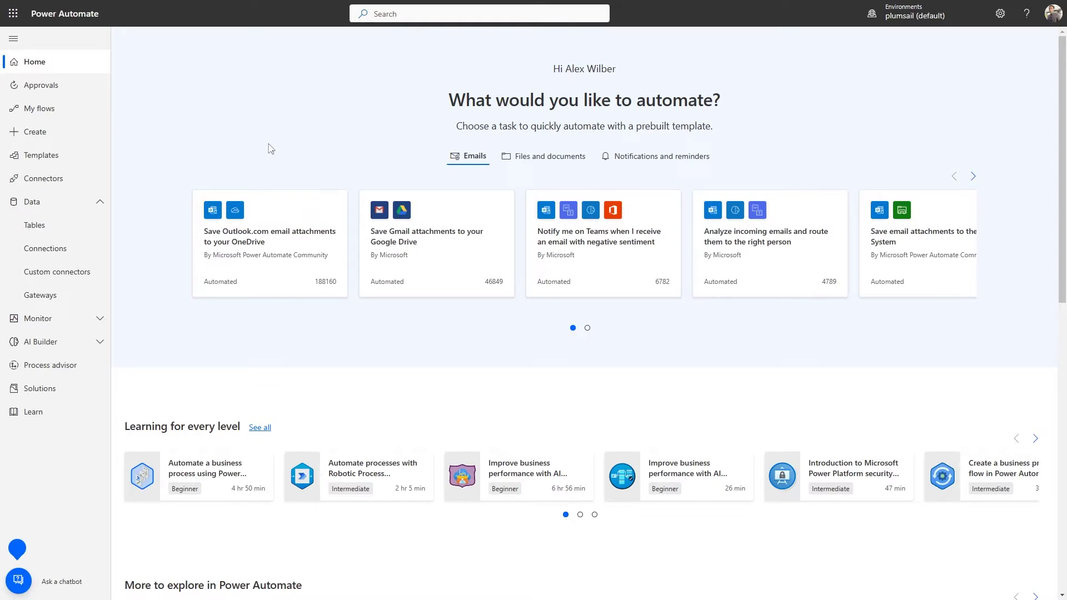
Create the automated cloud flow 'Create tickets from Microsoft Form submissions' using the Forms 'When a new response is submitted' trigger.
click(59, 109)
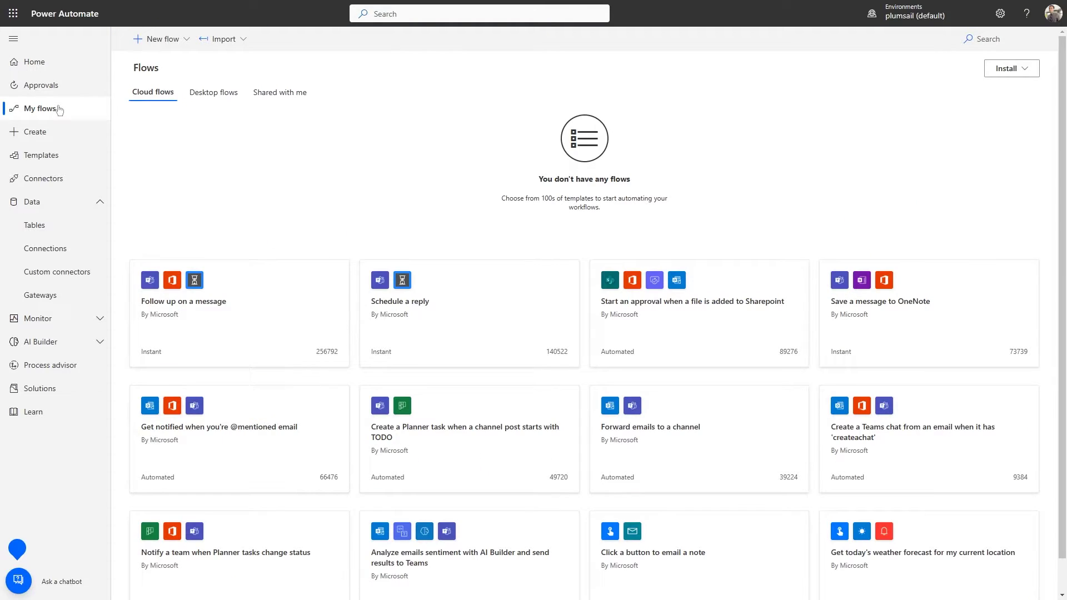
click(161, 38)
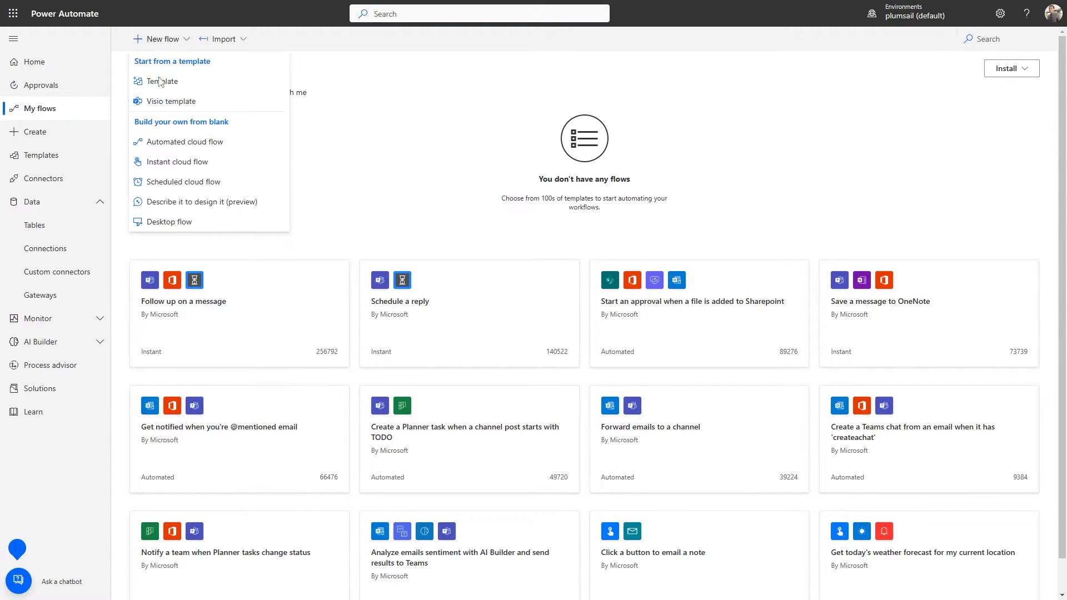
click(174, 142)
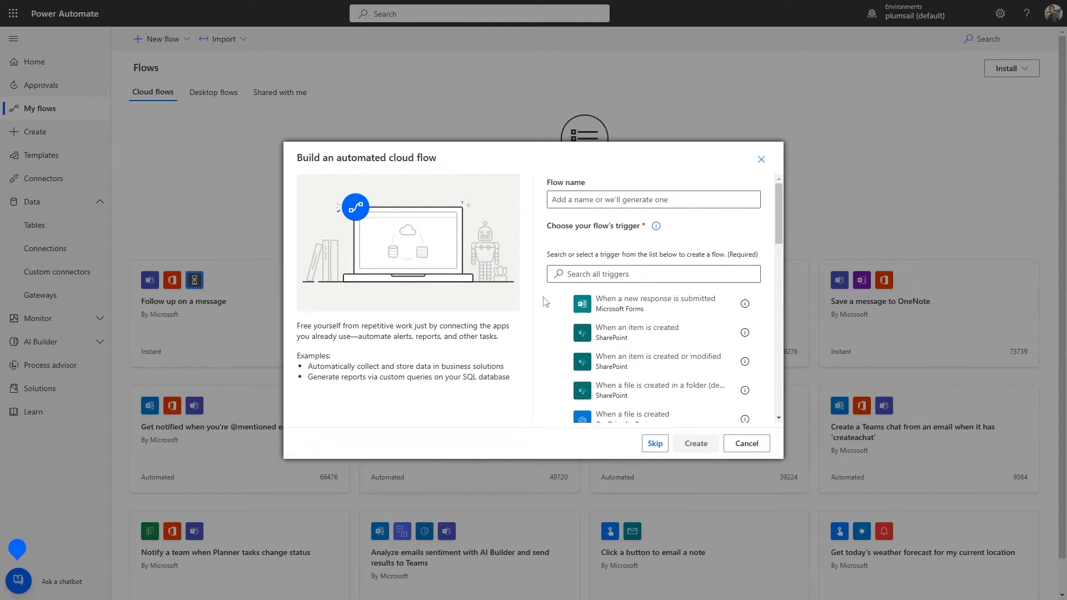
click(560, 305)
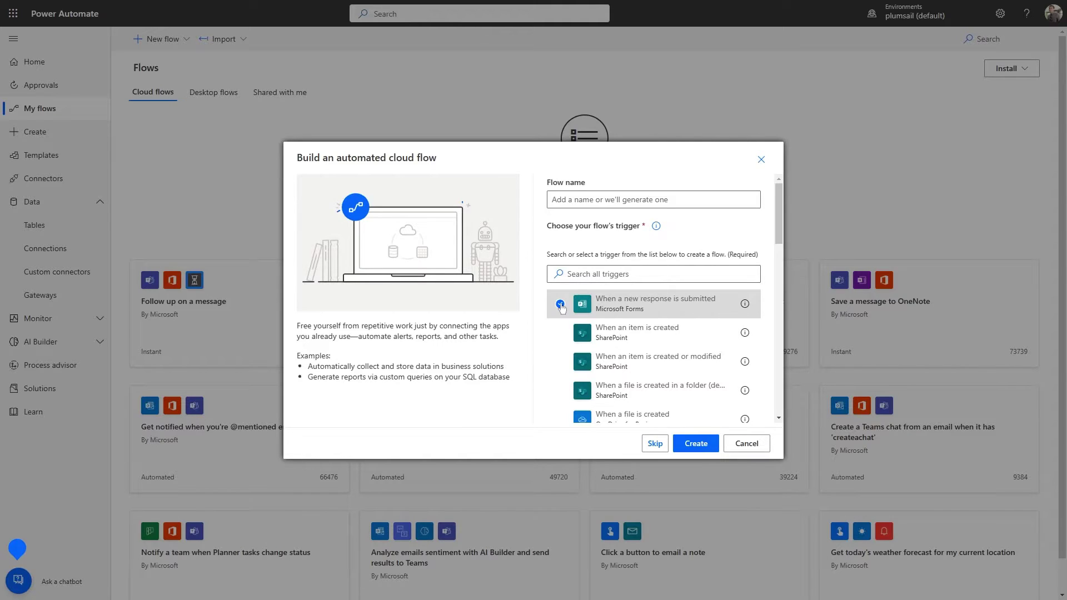
click(692, 444)
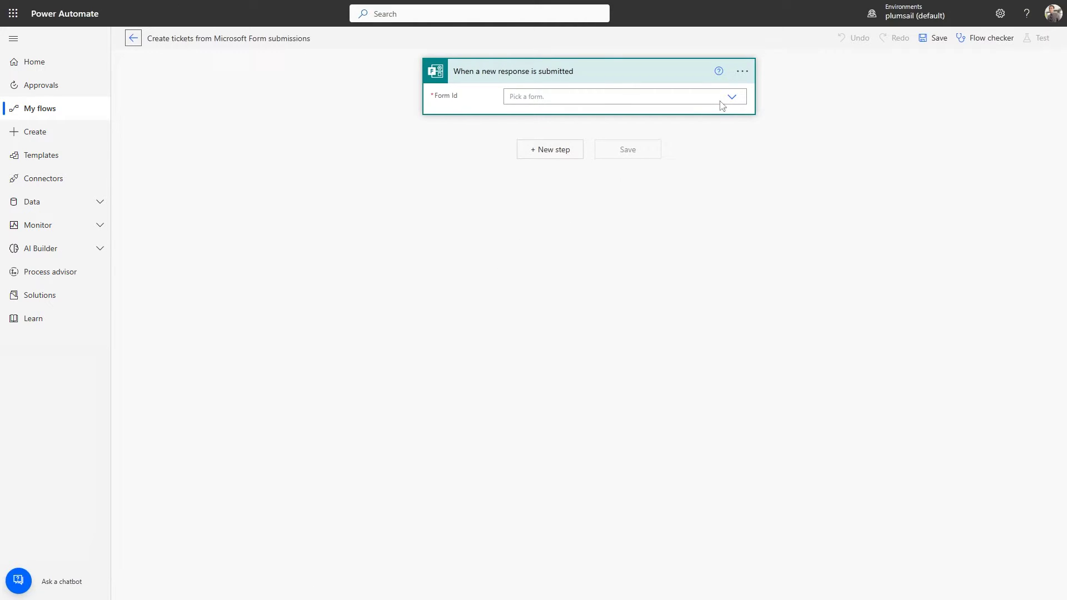
Select Support Ticket as the trigger's Form Id.
click(720, 101)
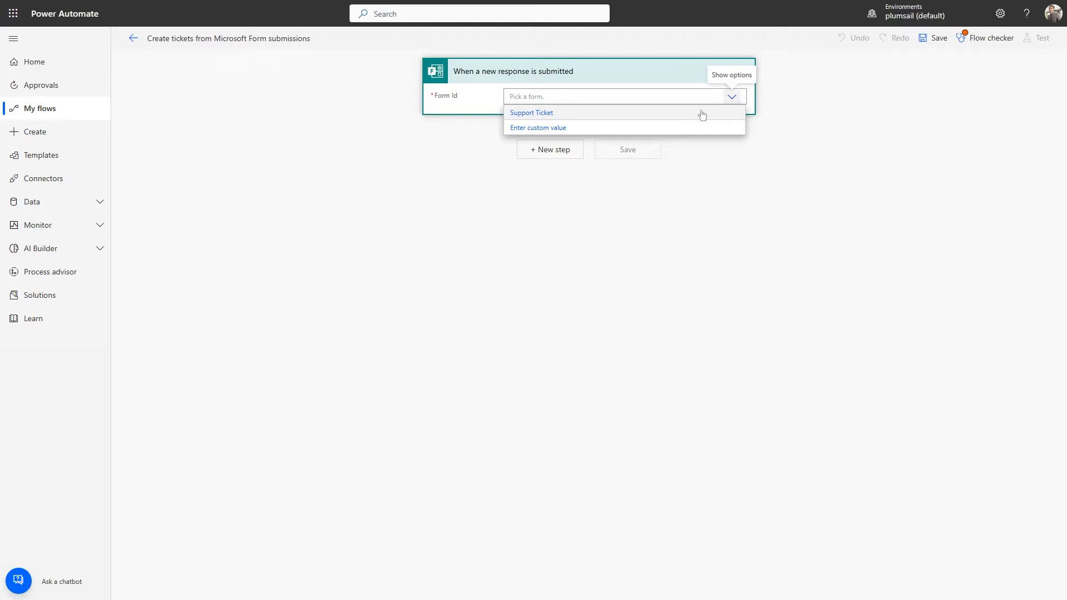
click(701, 113)
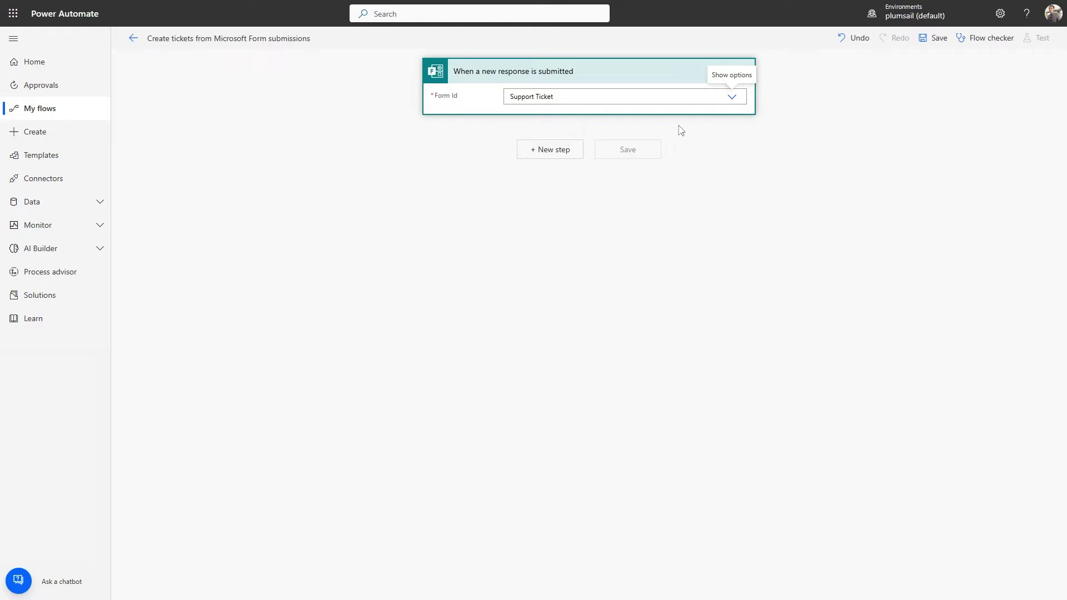
Add Get response details with Form Id Support Ticket and the trigger's Response Id.
click(569, 155)
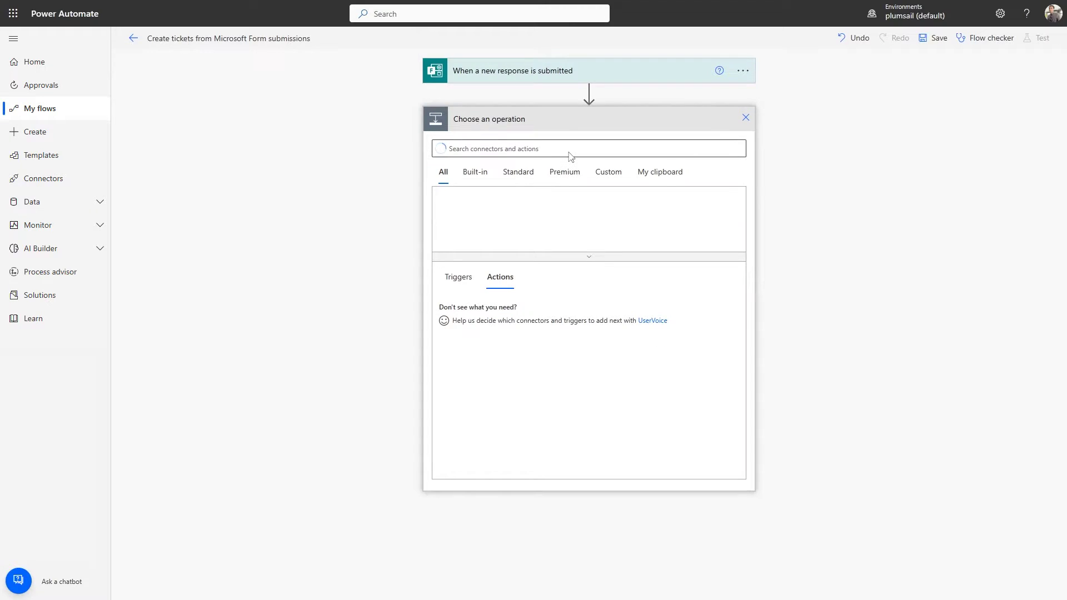
text(Get response deta)
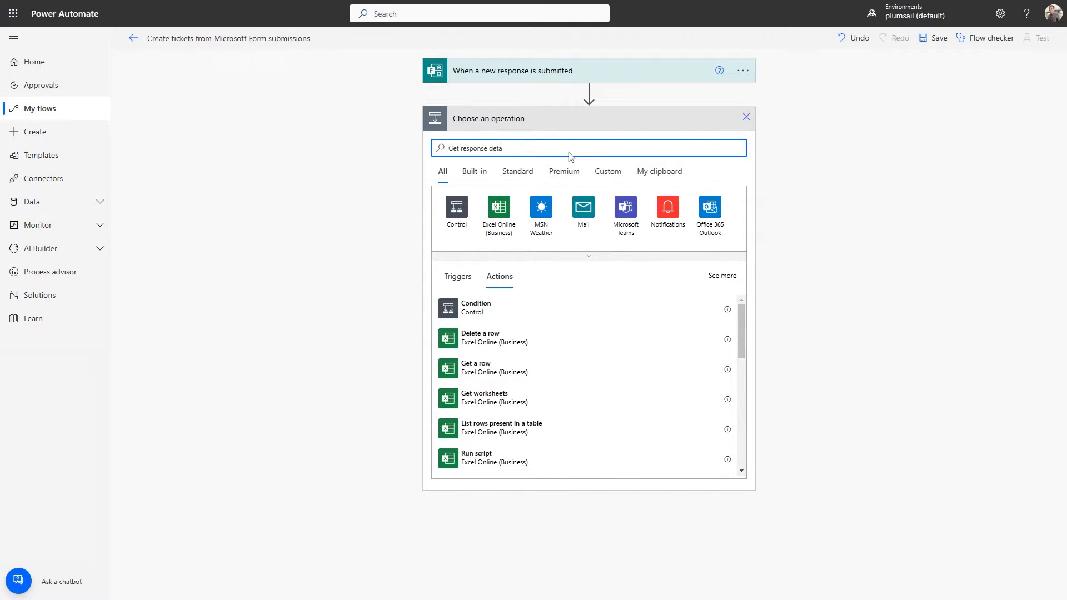
text(ils)
click(535, 307)
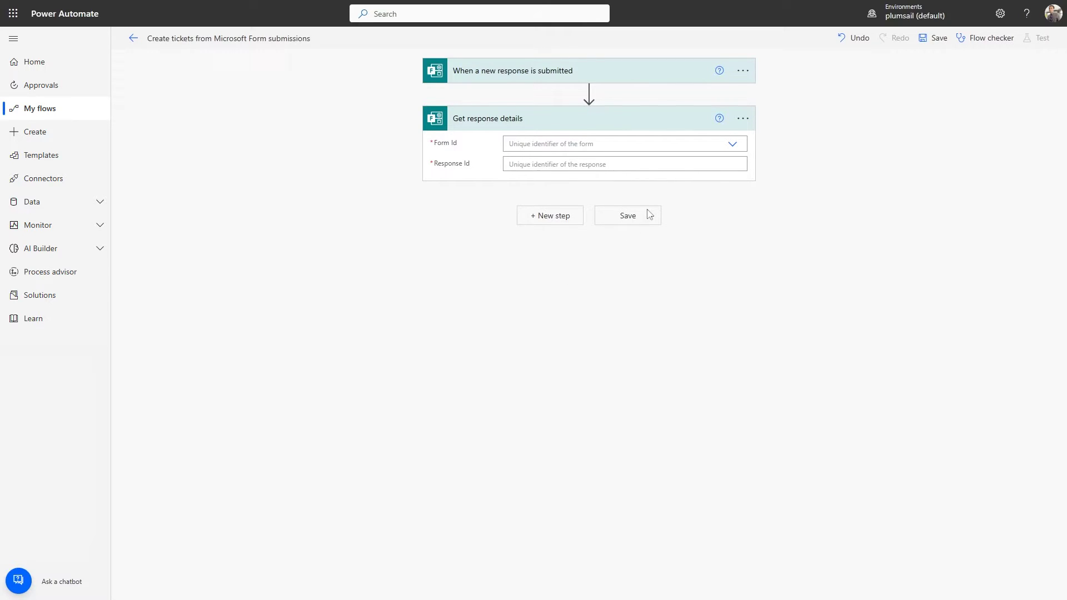
click(724, 147)
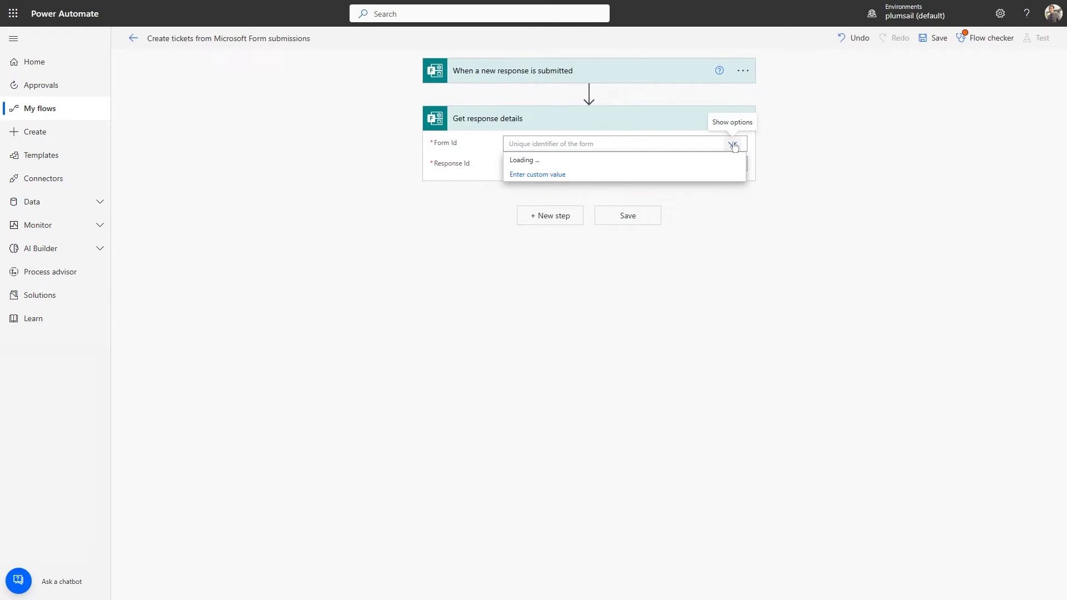
click(712, 161)
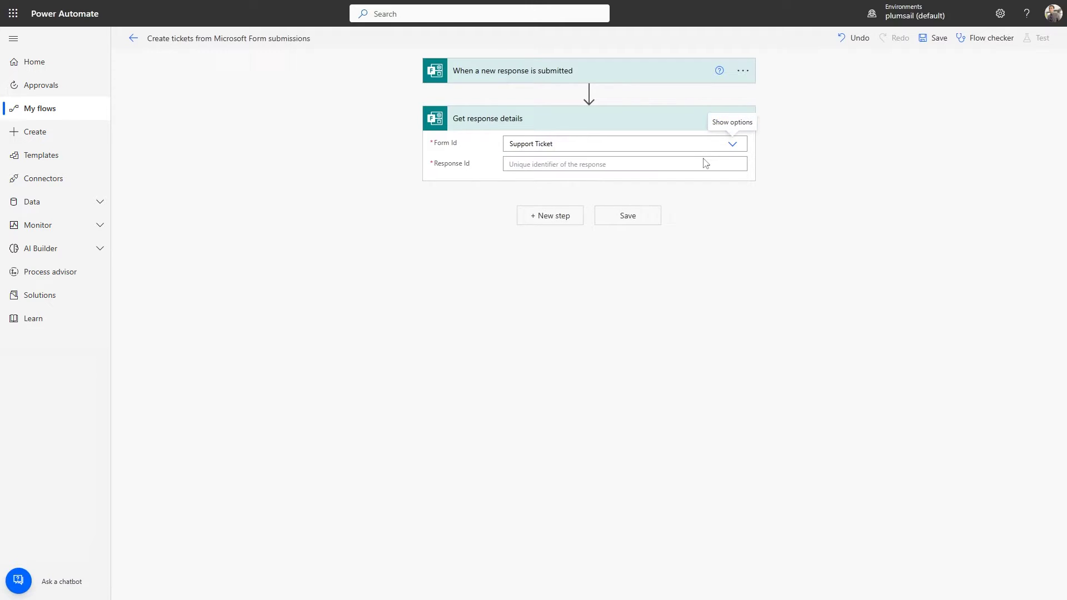
click(703, 162)
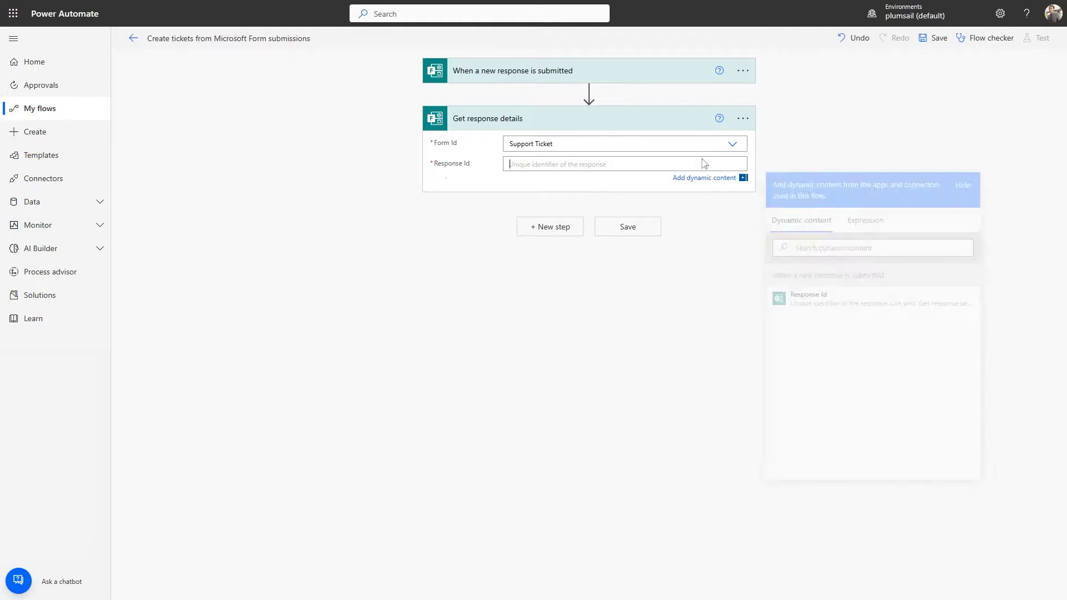
click(800, 300)
click(709, 267)
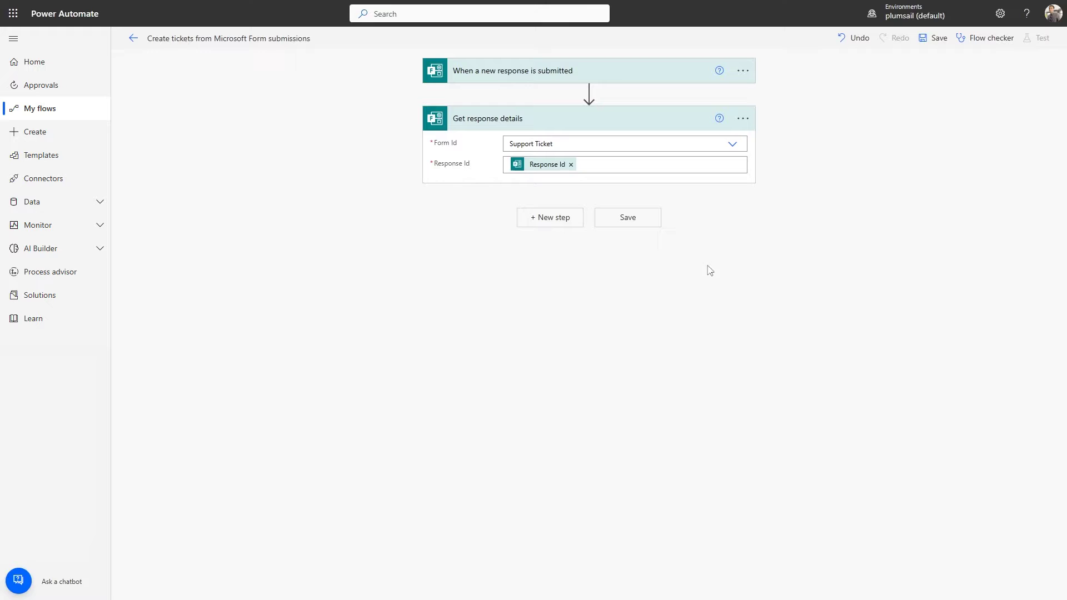
Add the Plumsail HelpDesk 'Create a ticket' action as a new step.
click(568, 221)
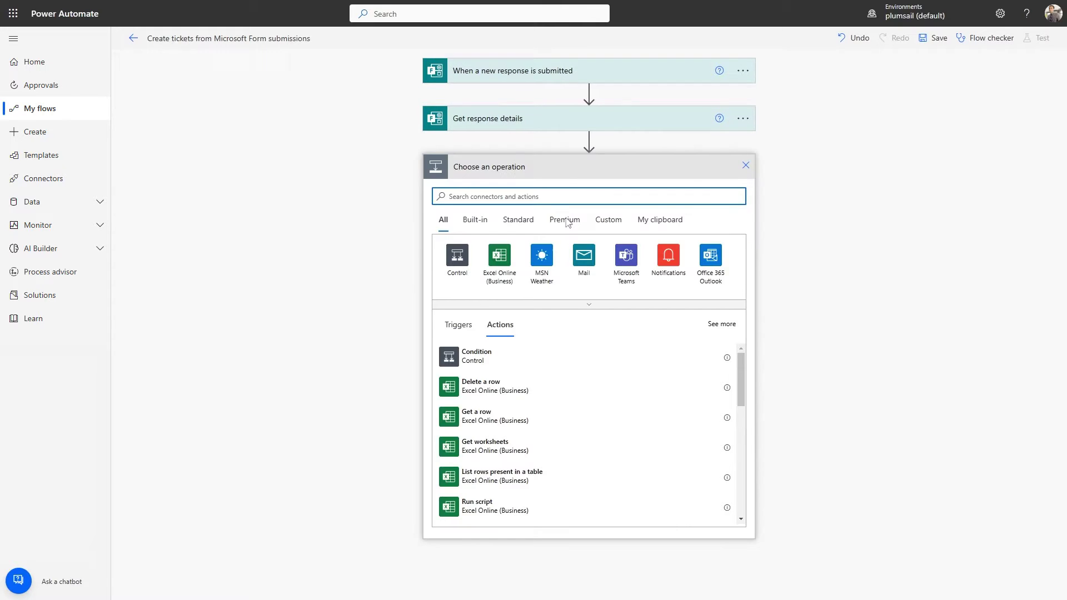
click(548, 198)
text(P)
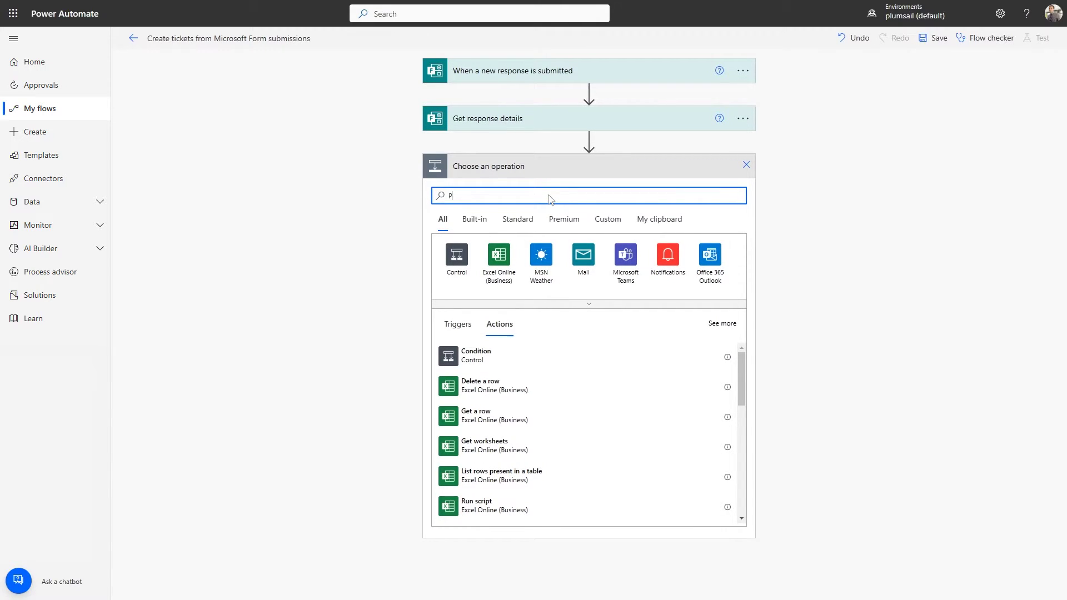
text(lumsail HelpDesk)
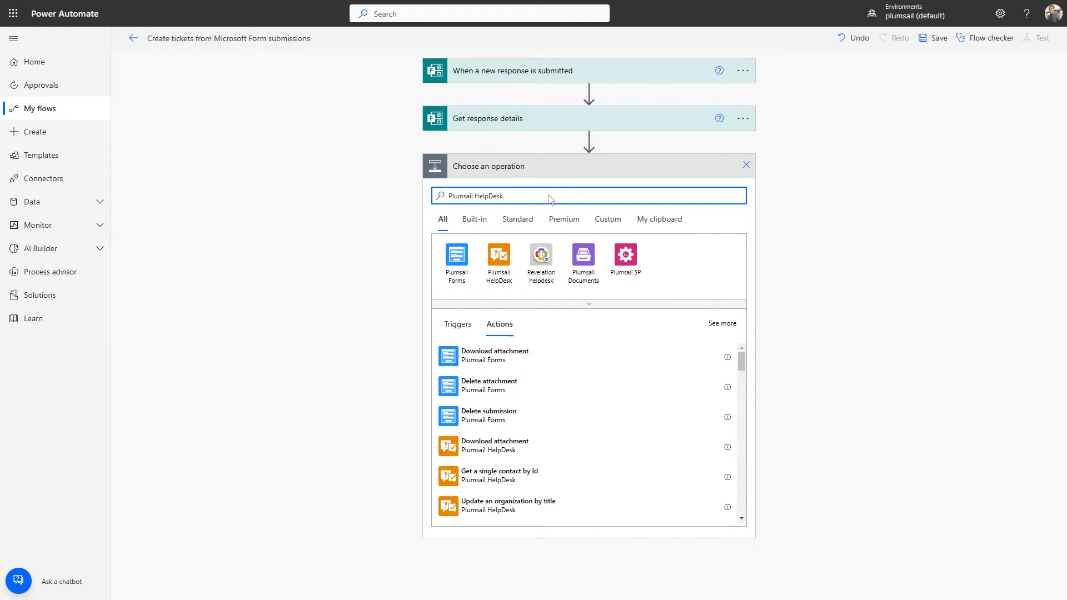
click(506, 254)
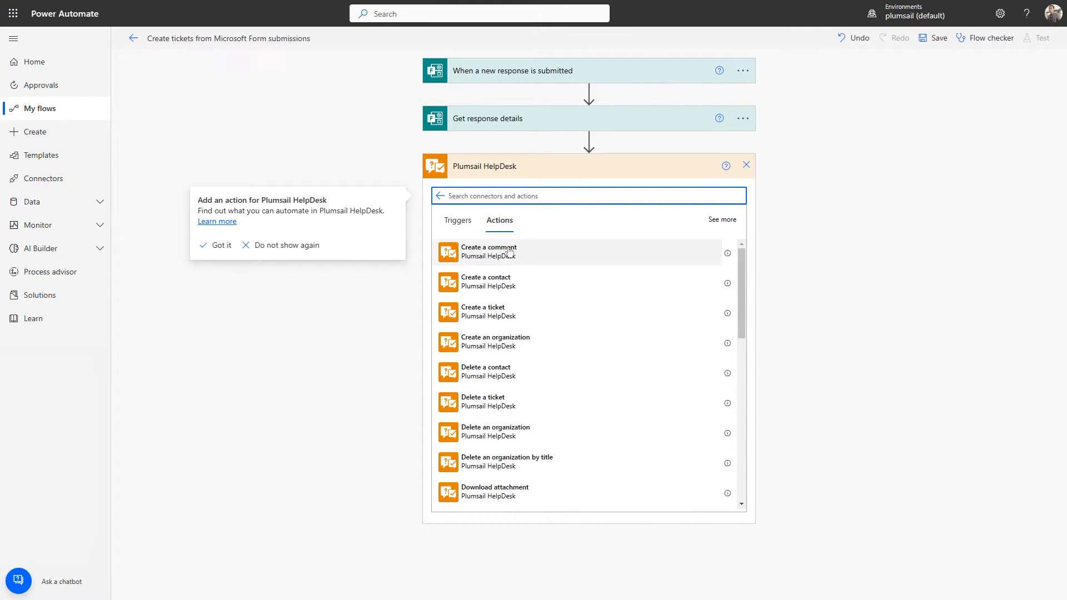
scroll(508, 253, down, 1)
click(511, 267)
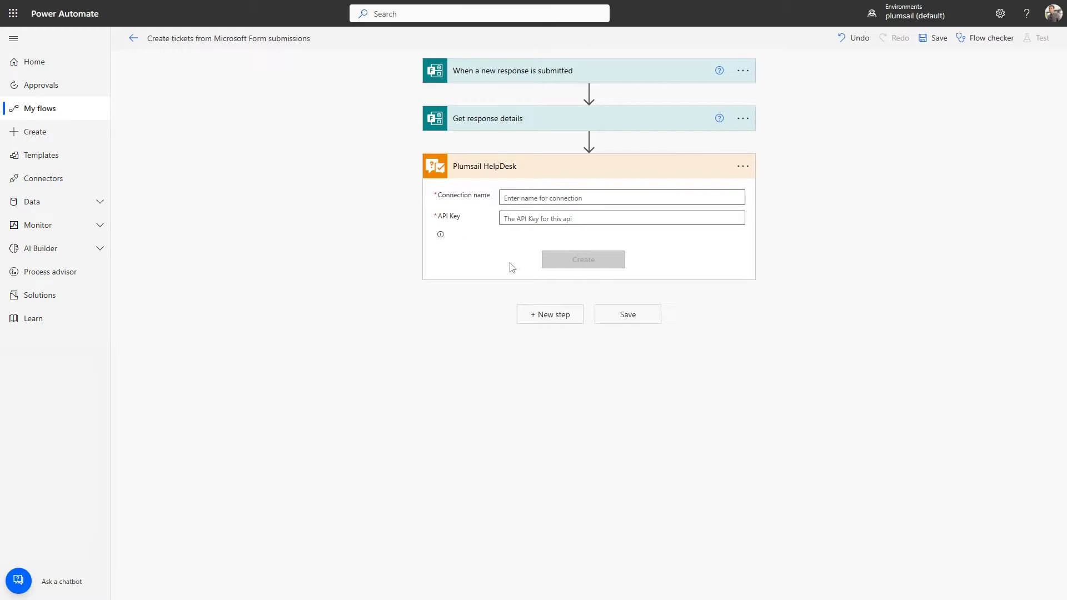
Create the HelpDesk connection 'Technical Support HD' with the pasted API key.
click(588, 199)
text(T)
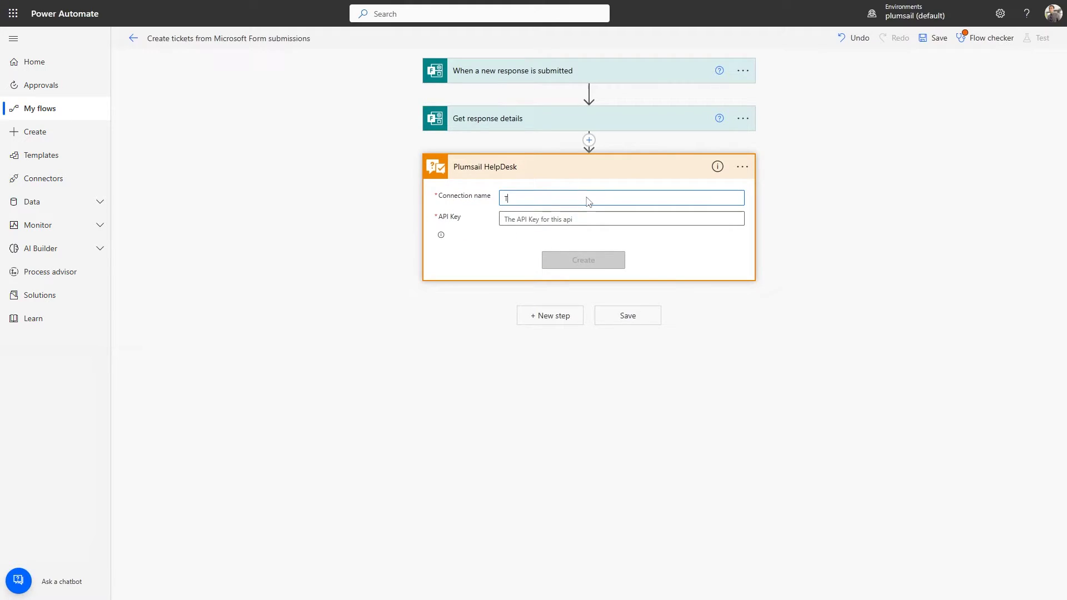
text(echnical Support HD)
click(557, 220)
key(ctrl+v)
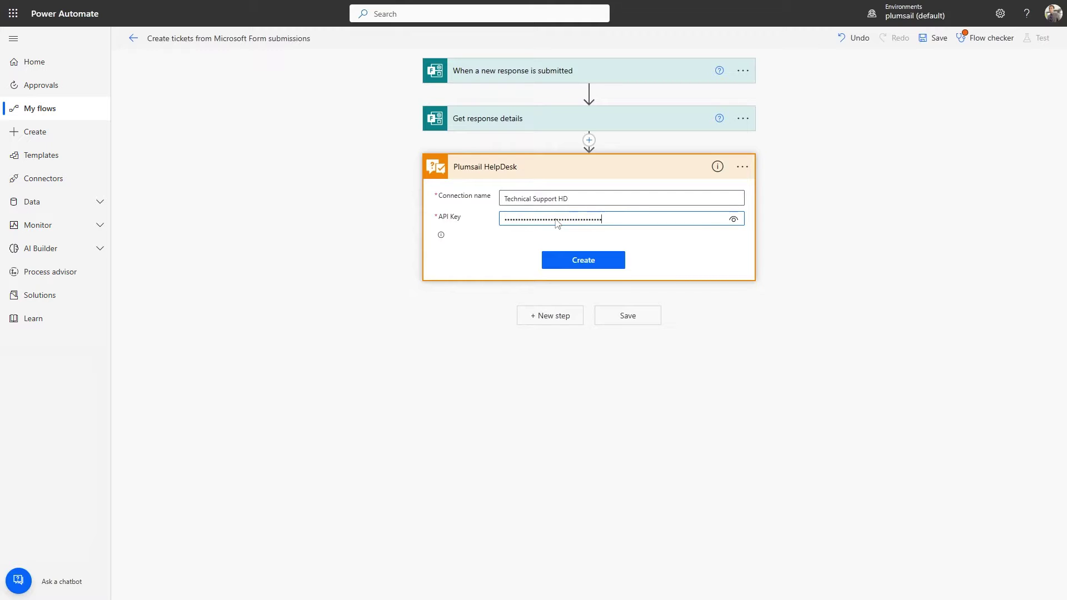
click(578, 262)
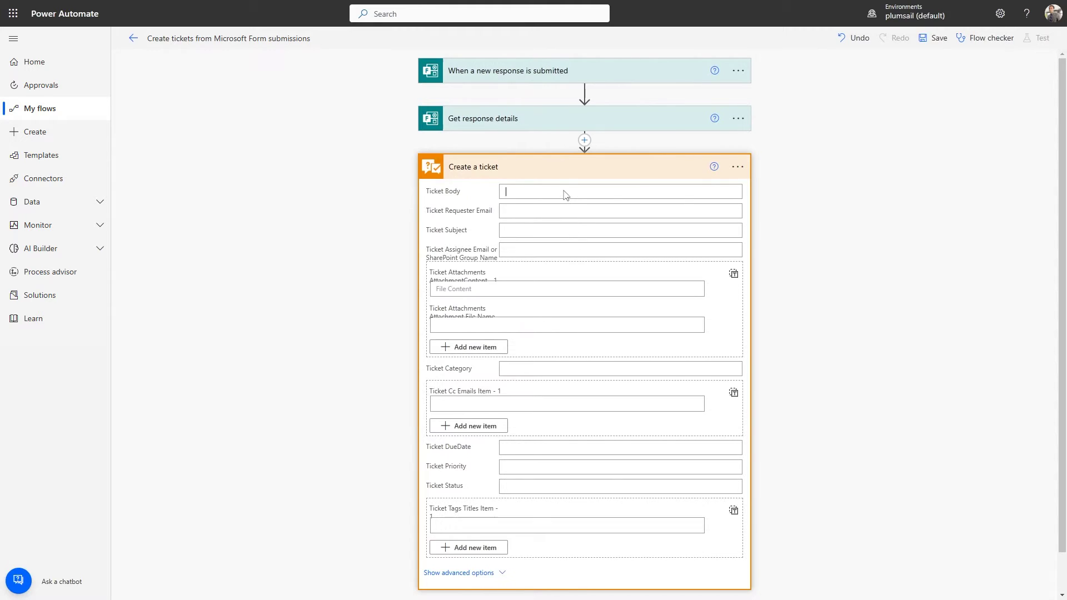
Fill the ticket body with the Description plus labelled preferred communication method and contact number.
click(565, 192)
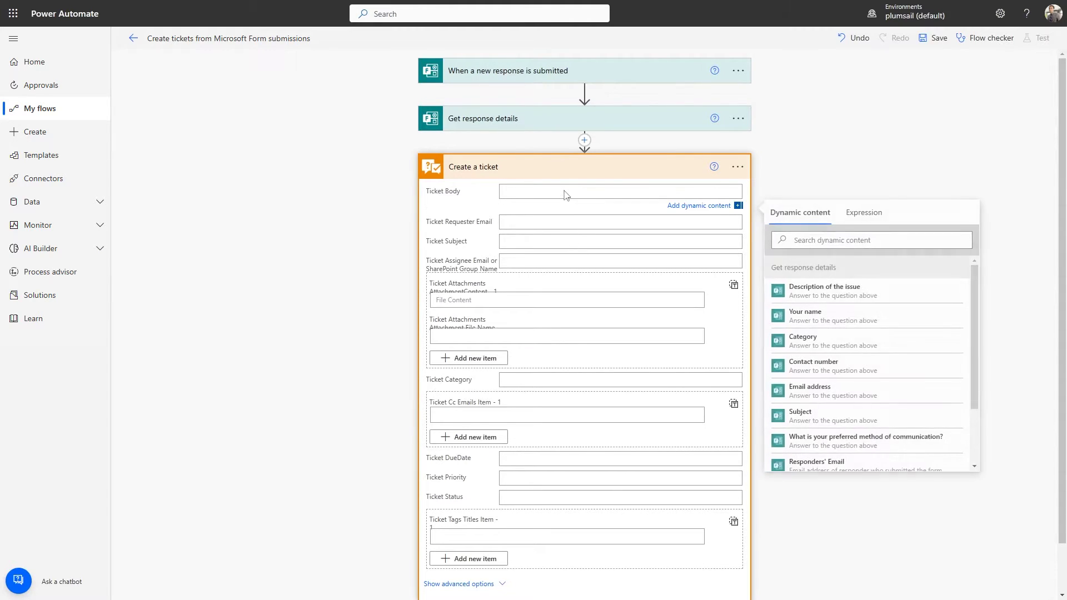
click(803, 291)
text(Preferred method of communication:)
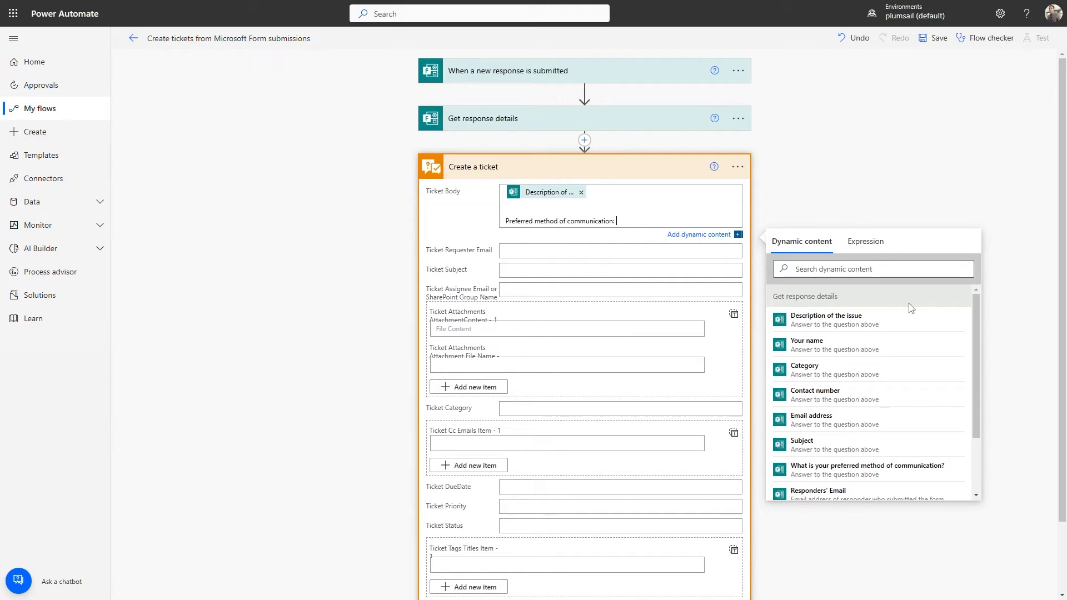
scroll(975, 333, down, 1)
drag(973, 328, 973, 360)
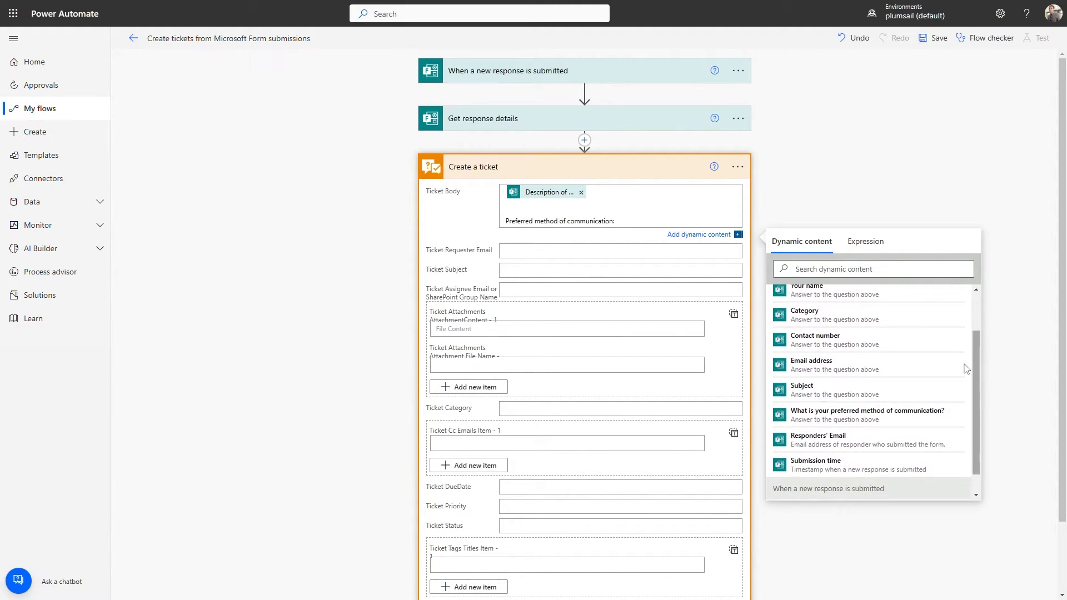
click(920, 421)
key(Return)
text(Contact number:)
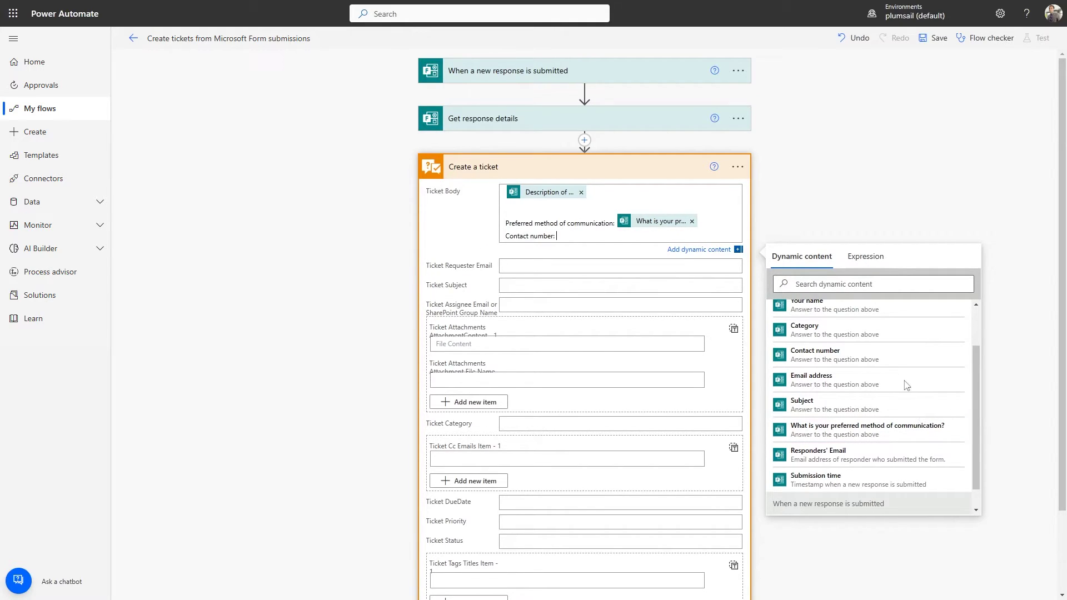
click(896, 357)
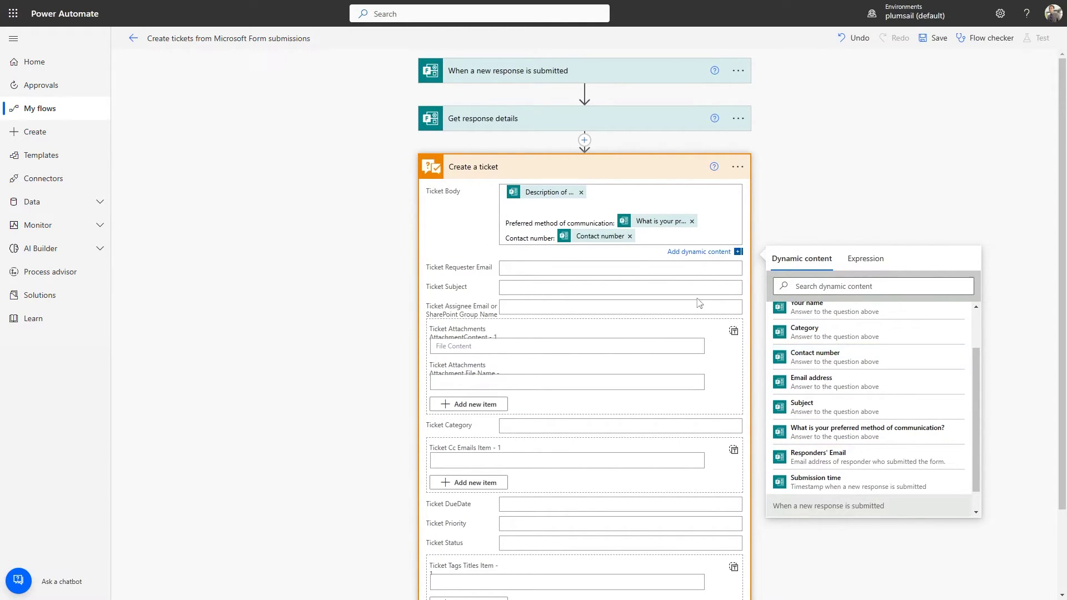
Map the requester email, subject and category from the form's Email address, Subject and Category answers.
click(598, 270)
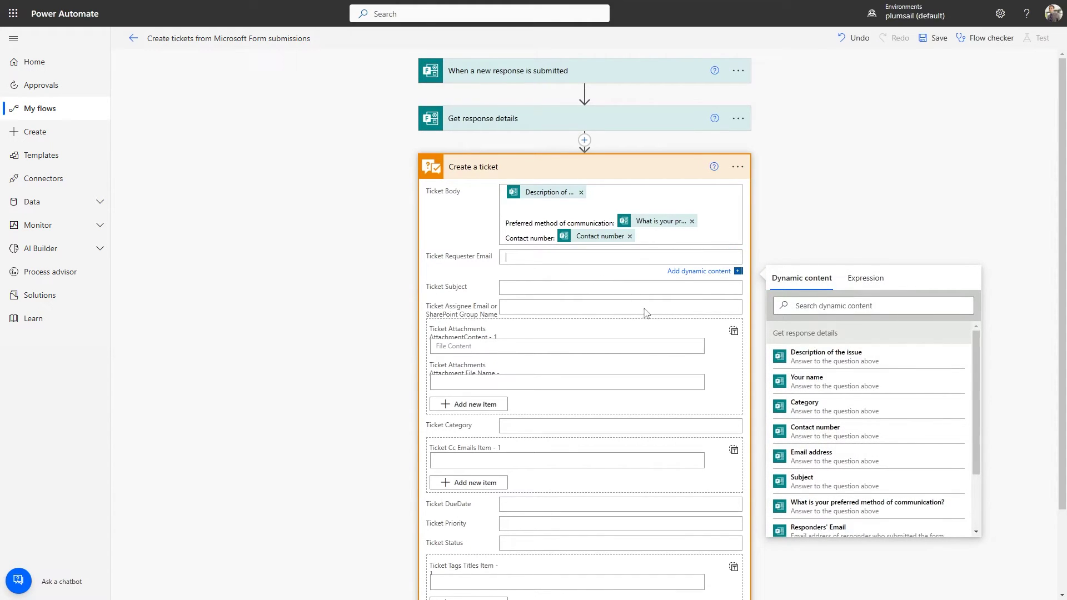
click(835, 450)
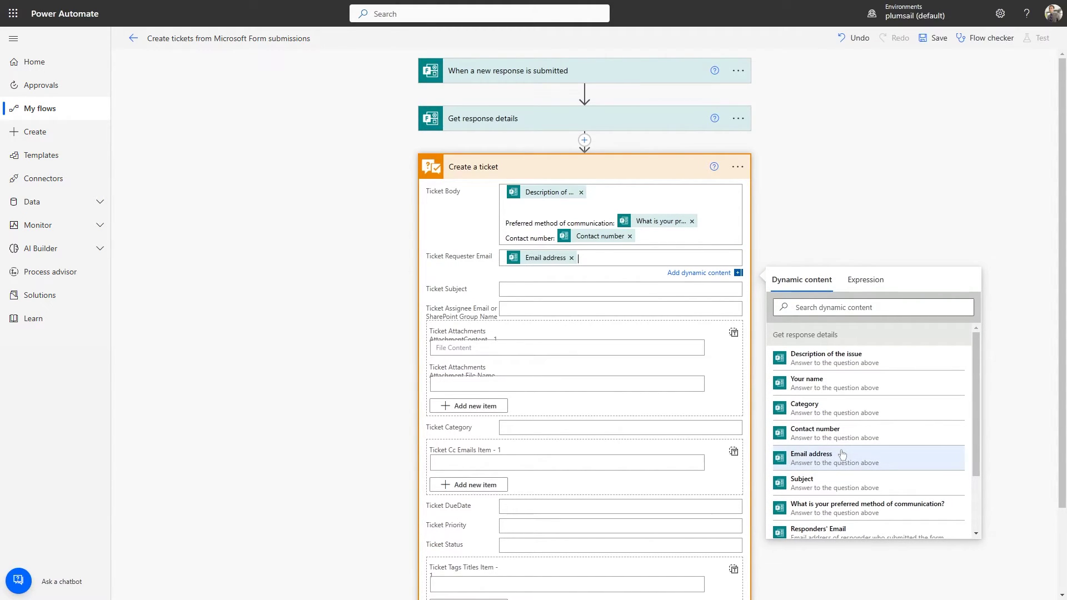
click(575, 292)
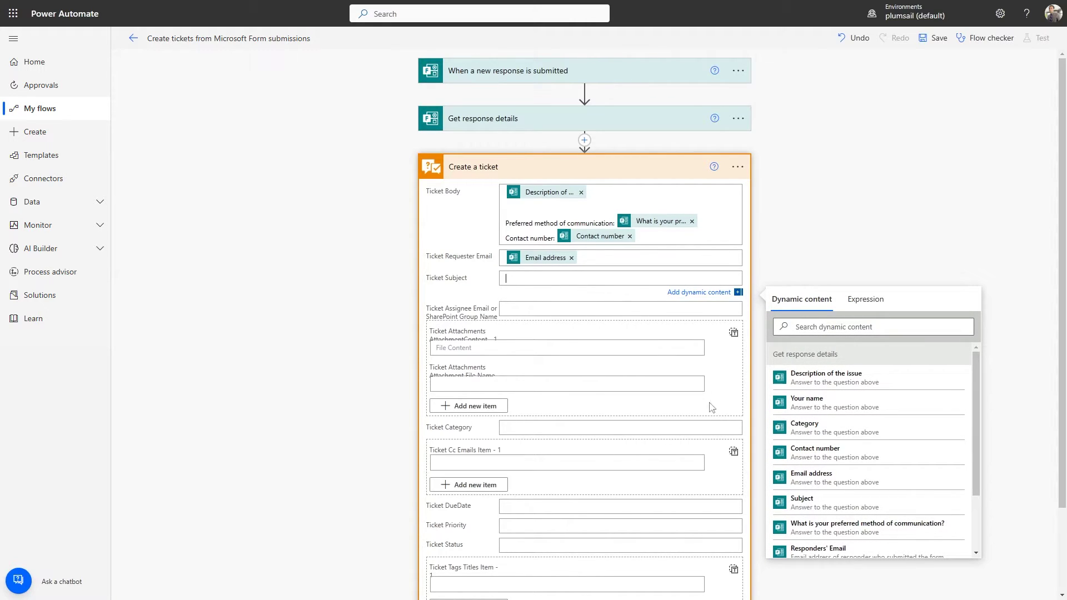
click(817, 499)
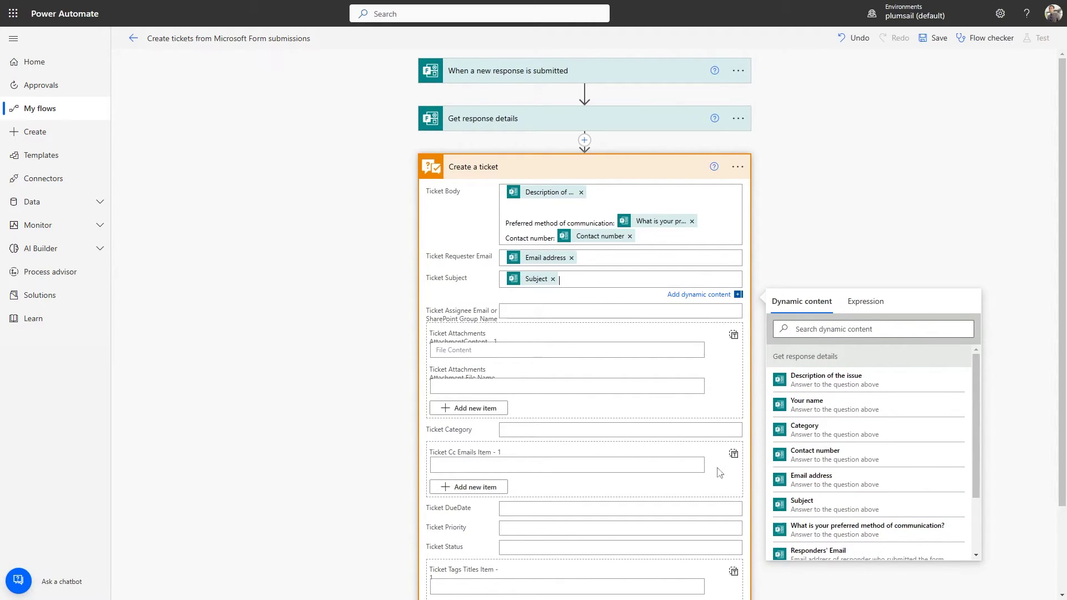
click(562, 430)
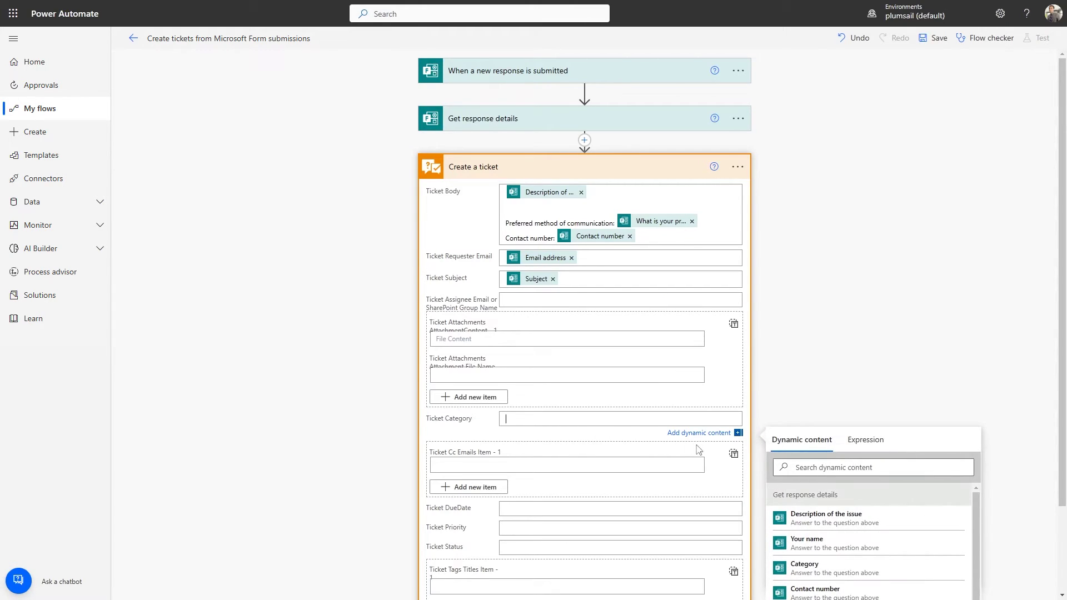
scroll(713, 451, down, 2)
scroll(712, 451, down, 1)
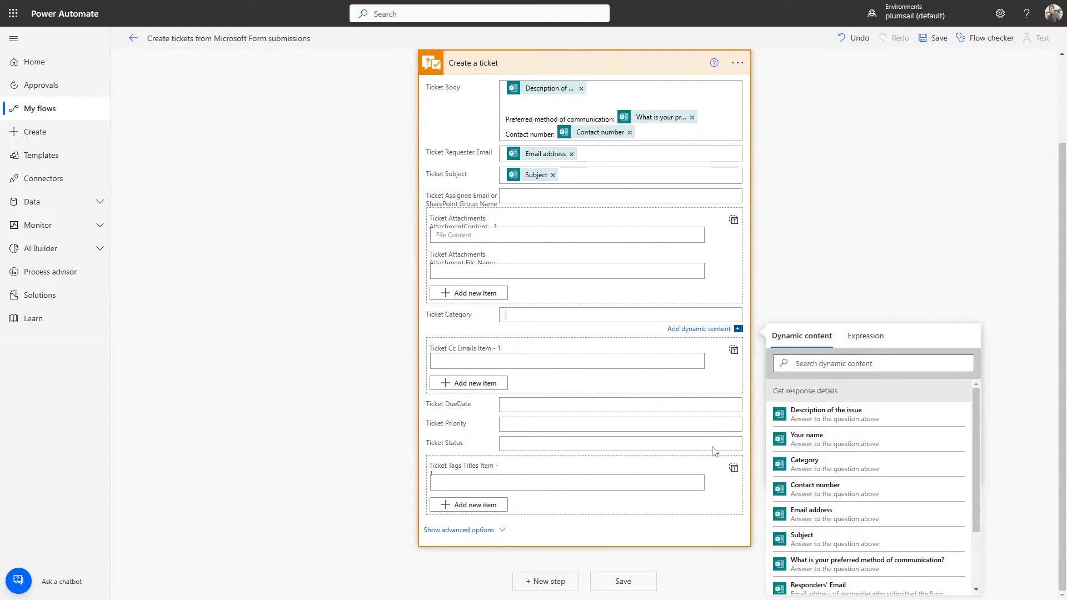
click(803, 466)
click(722, 267)
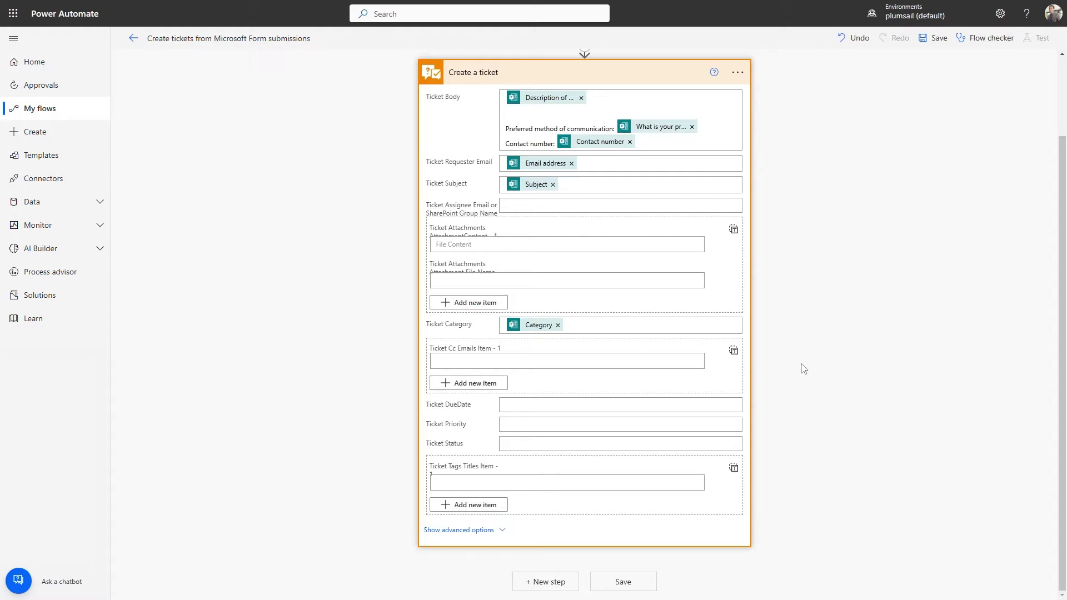
Add a Switch on the form's Category answer and begin typing 'Re' as the first case value.
click(541, 578)
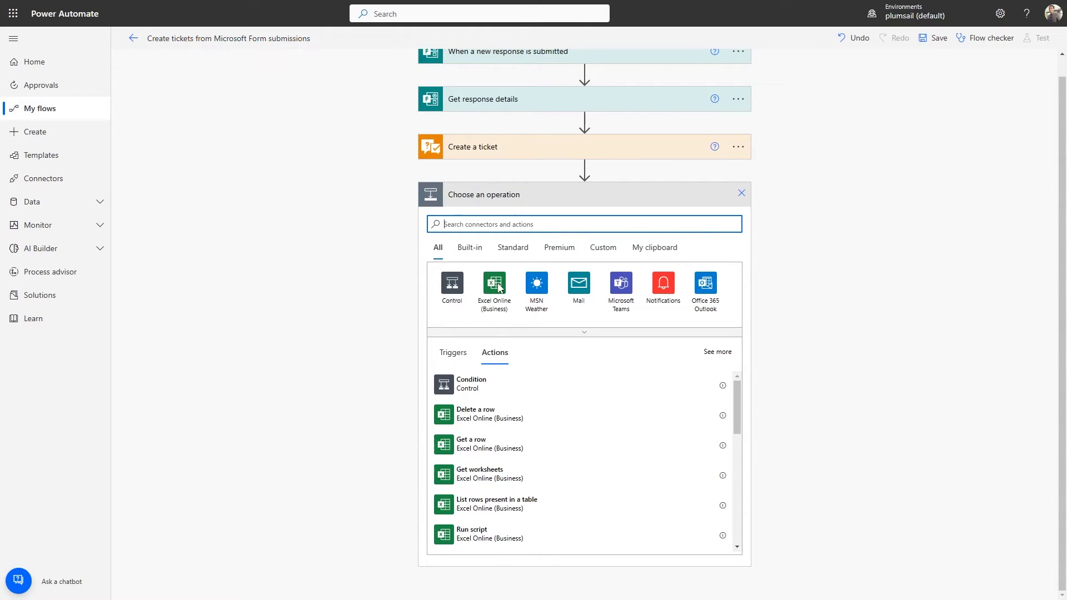
text(switch)
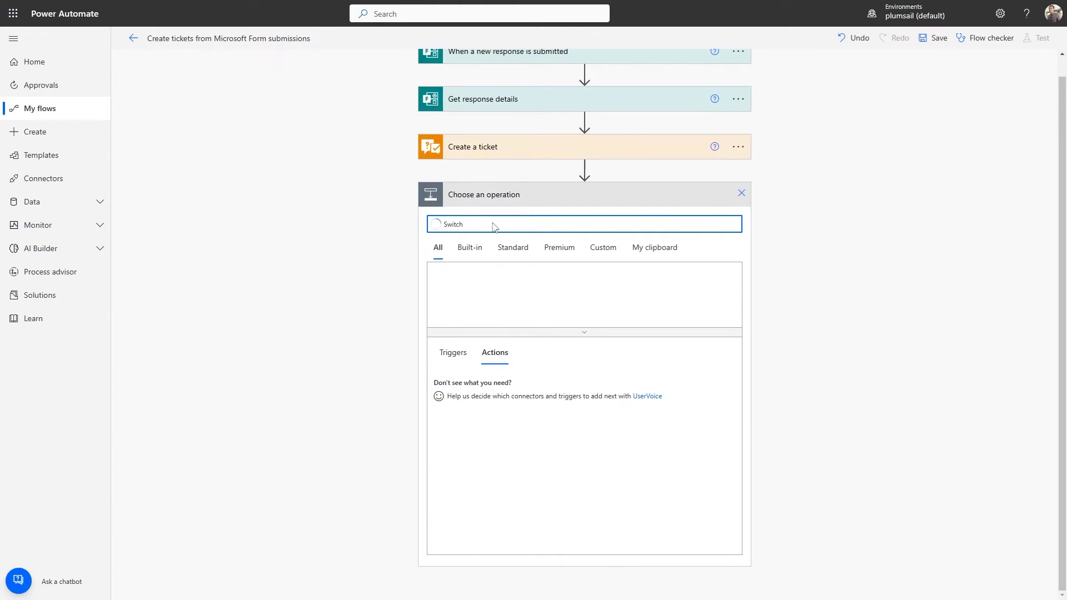
click(496, 384)
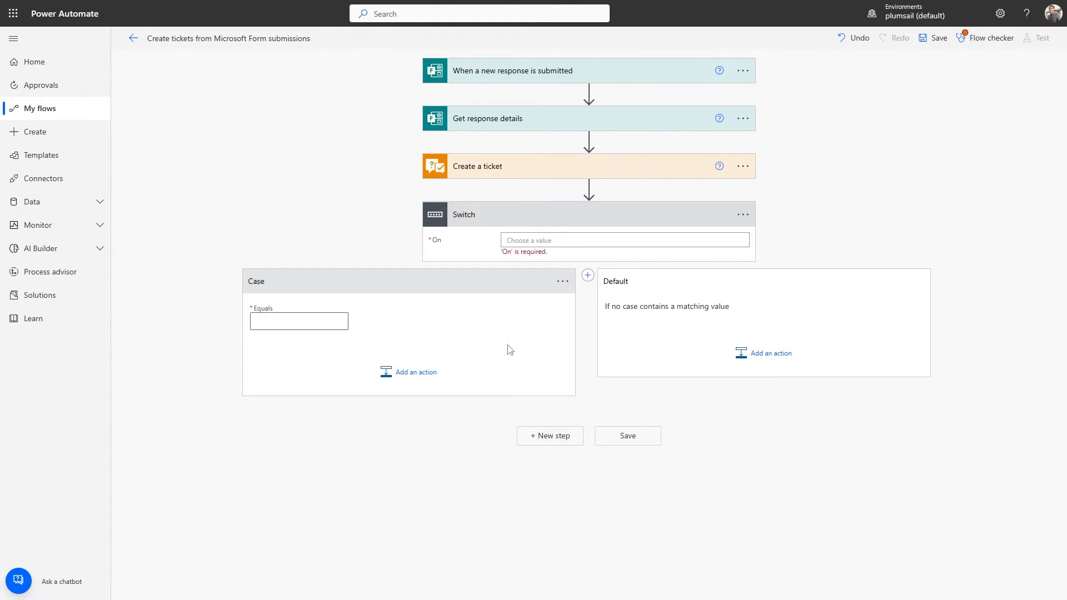
click(550, 241)
click(828, 296)
text(Category)
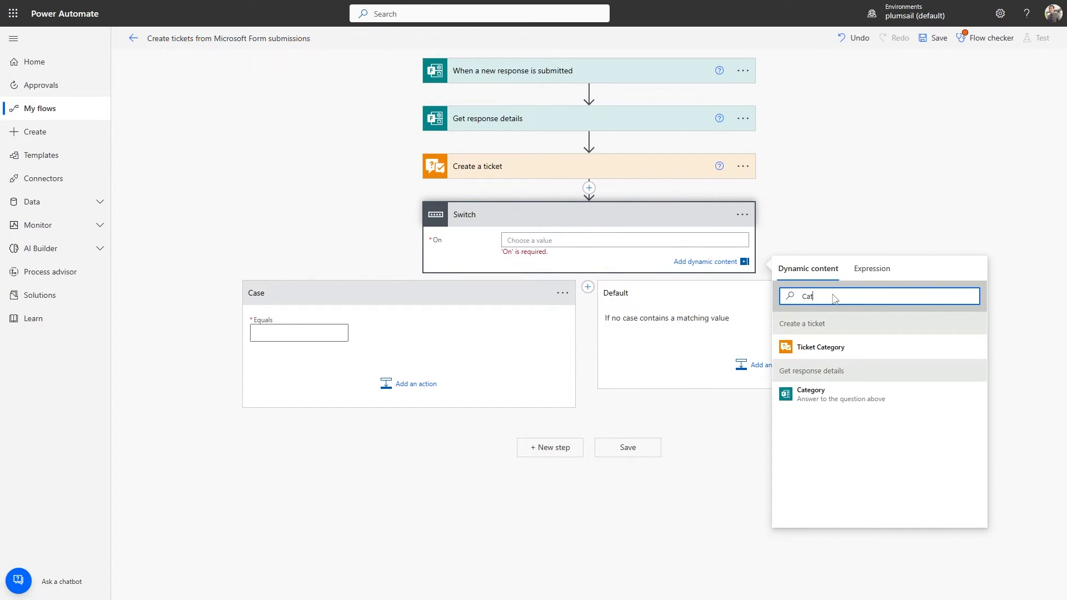
click(835, 390)
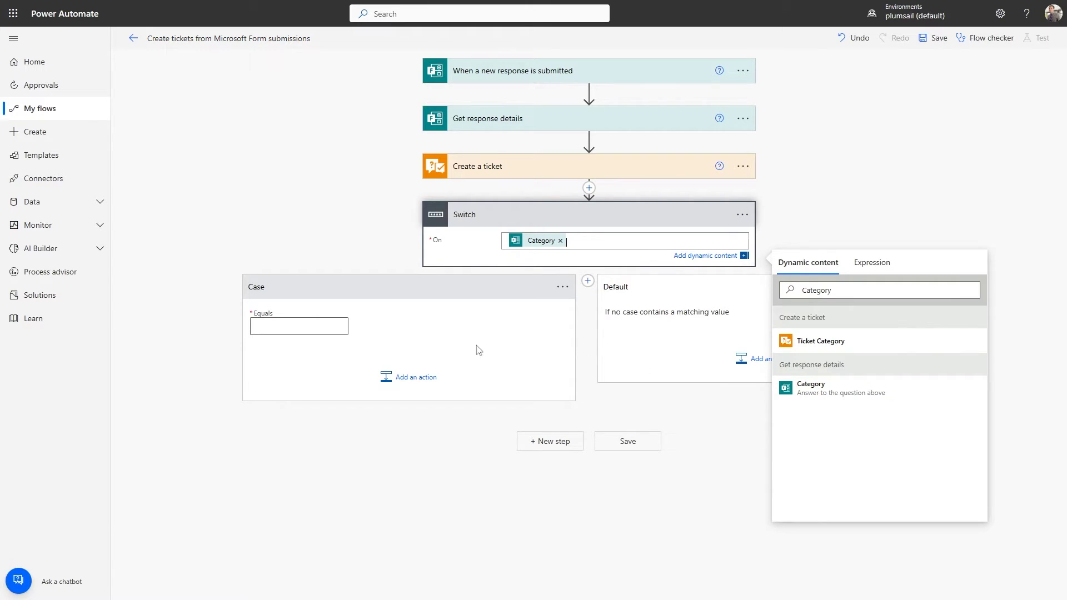
click(300, 329)
text(Request)
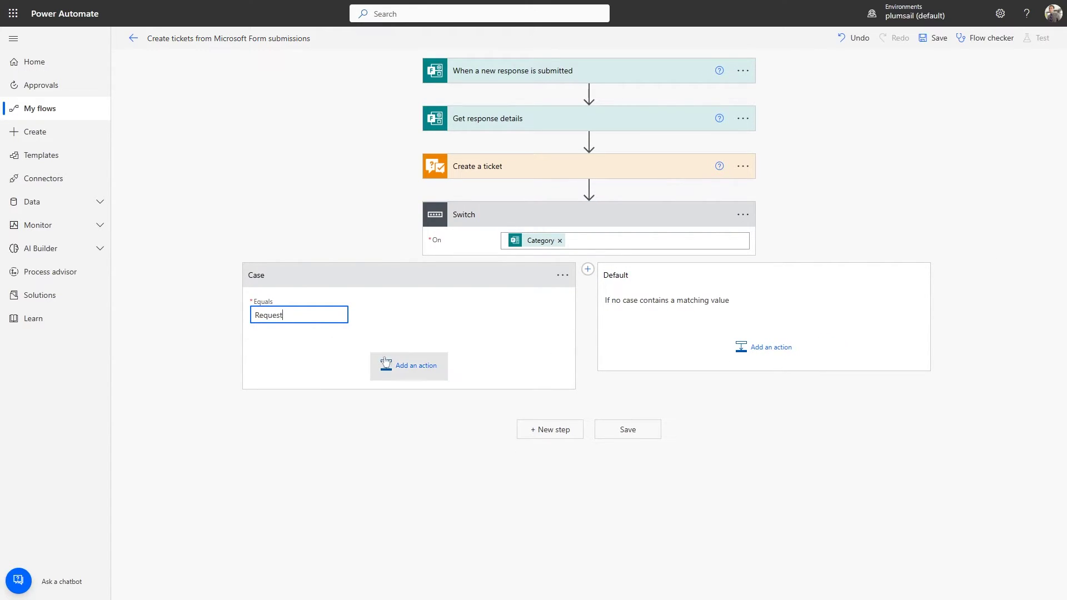
Add a Teams post-message action to the Request case targeting Technical Support's Requests channel.
click(384, 359)
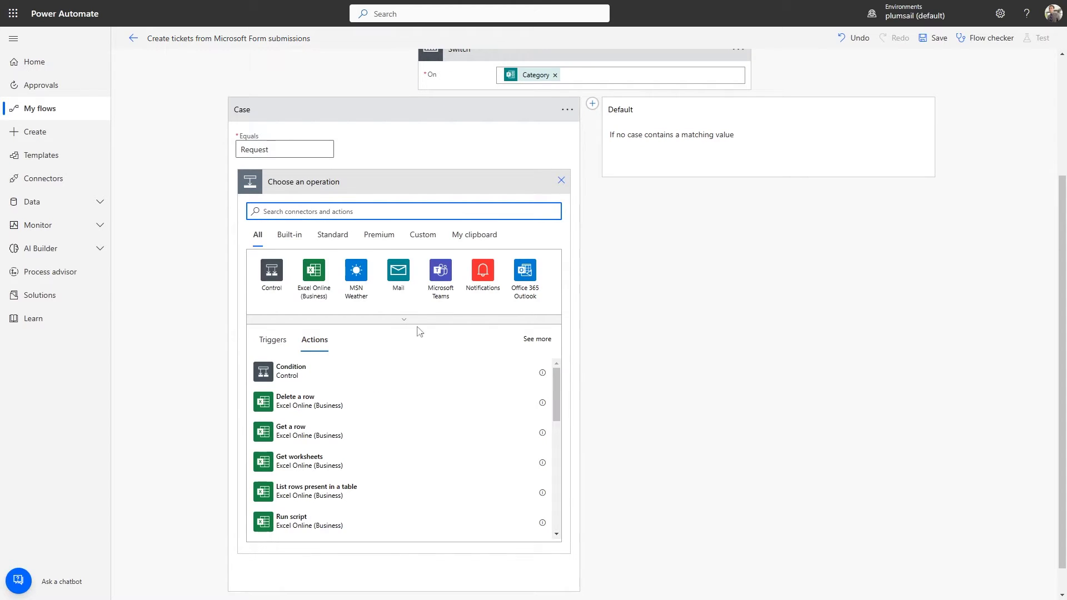
click(441, 272)
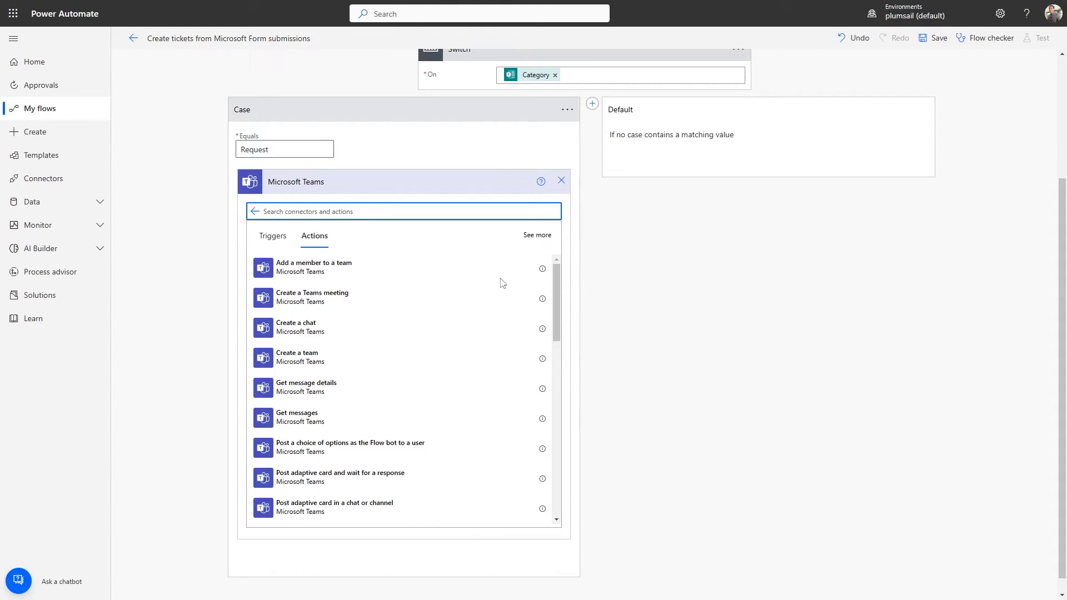
drag(553, 281, 553, 327)
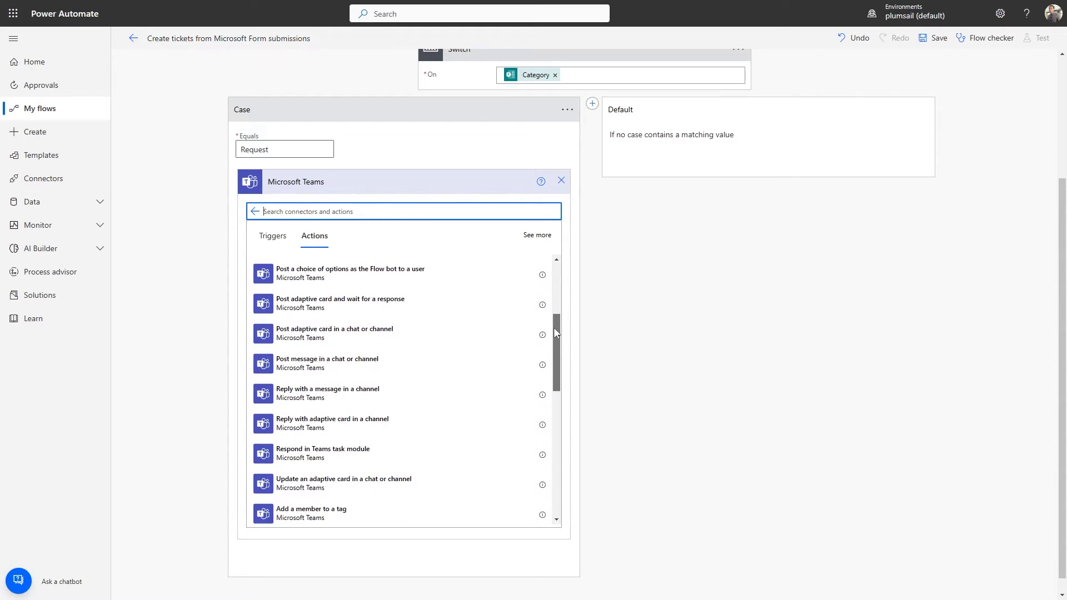
click(393, 365)
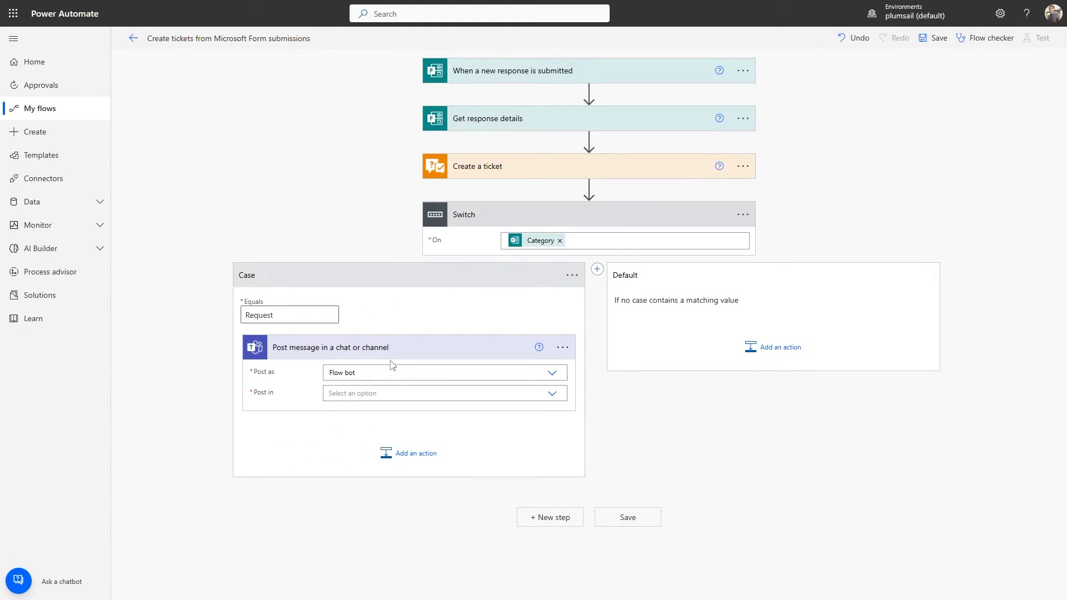
click(552, 393)
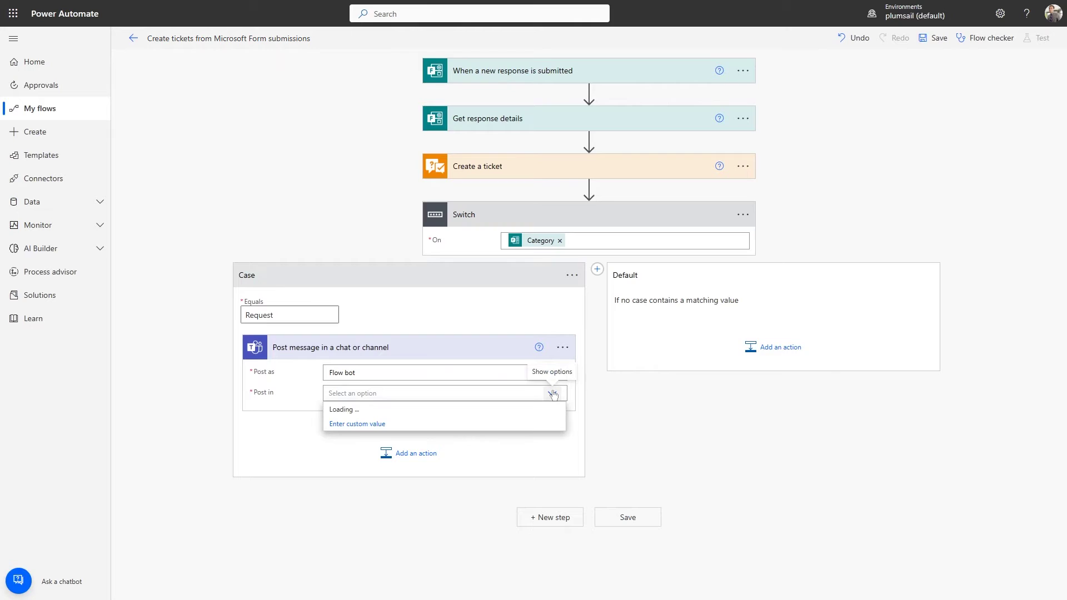
click(524, 409)
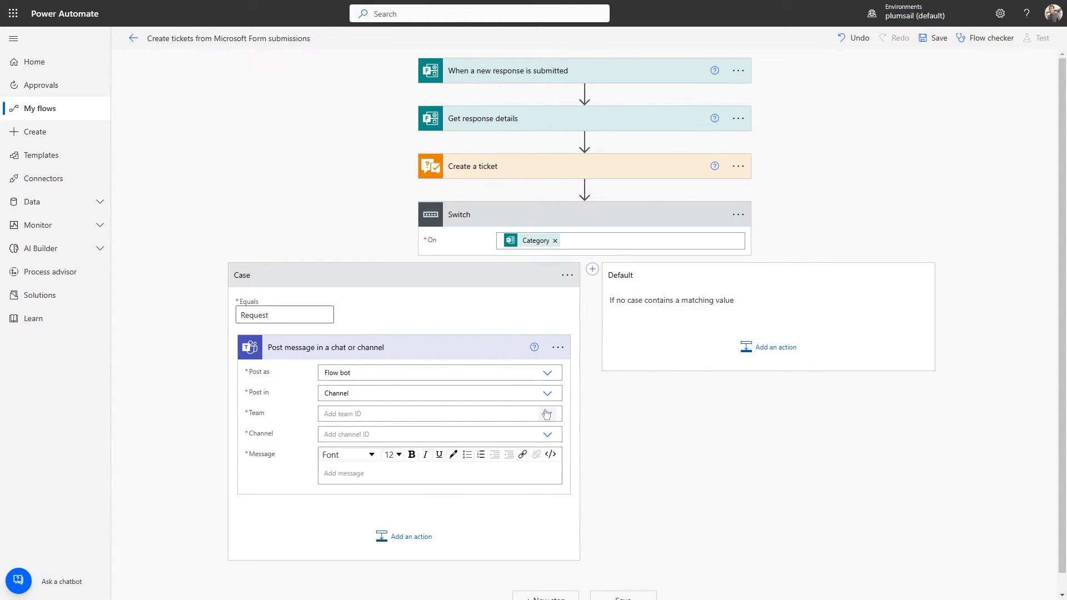
click(547, 413)
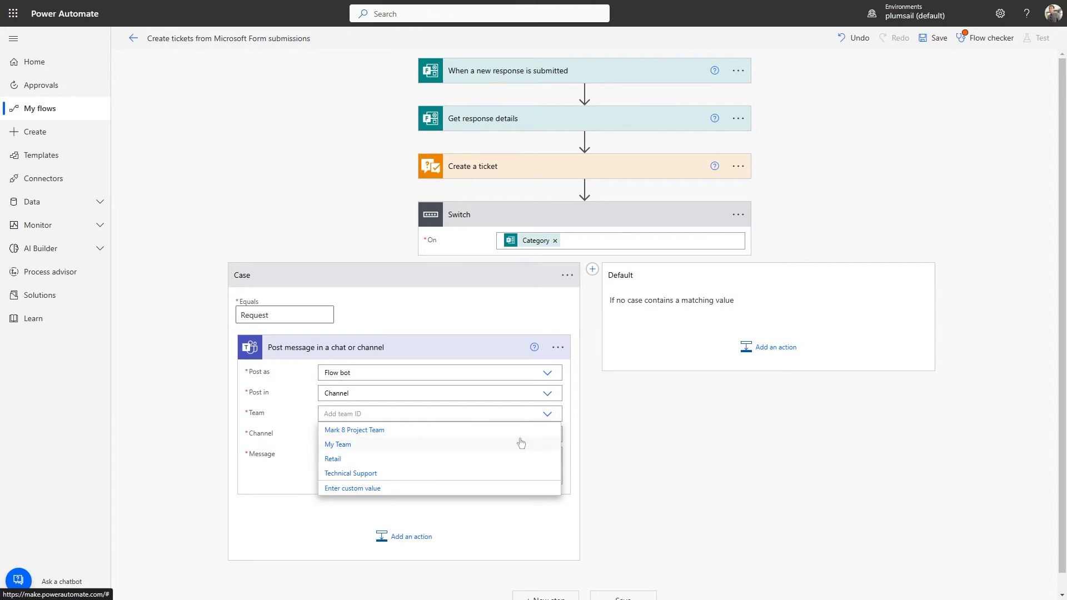
click(494, 474)
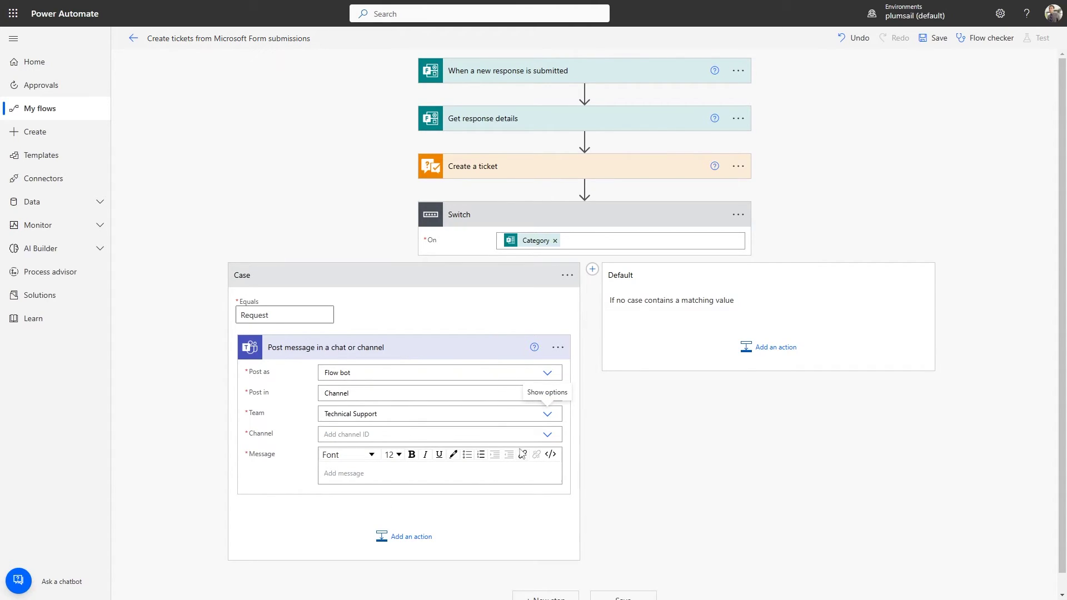
click(547, 434)
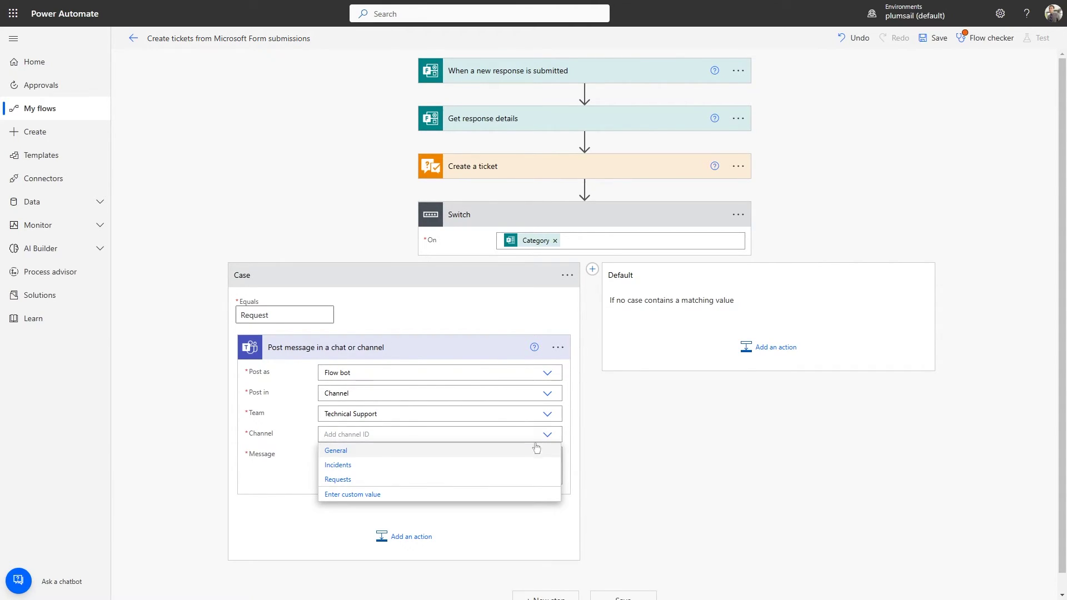
click(508, 479)
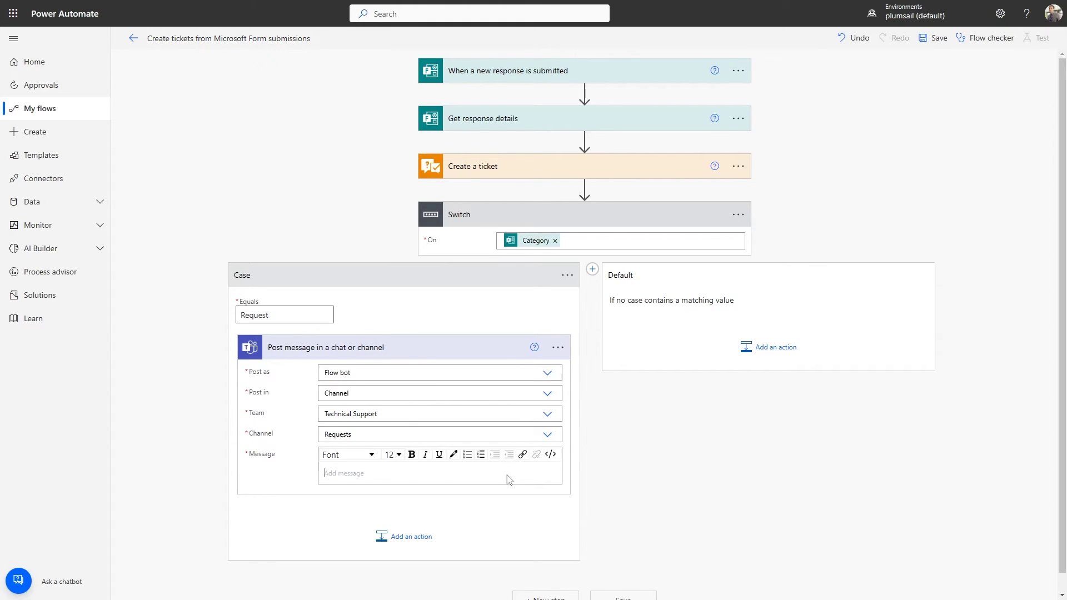
Write 'A new request # has been created.' inserting the Ticket ID and Ticket Subject.
click(509, 479)
text(A new request # has been created.)
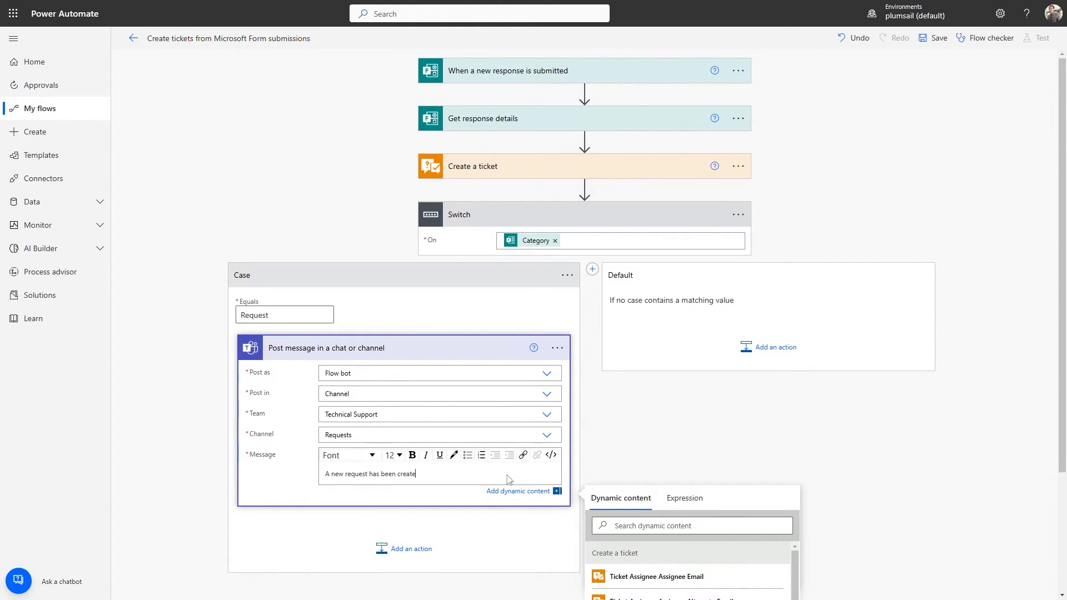
key(ctrl+Left)
key(ctrl+Left)
key(ctrl+Left)
key(Left)
text(#)
scroll(508, 479, down, 2)
scroll(509, 479, down, 1)
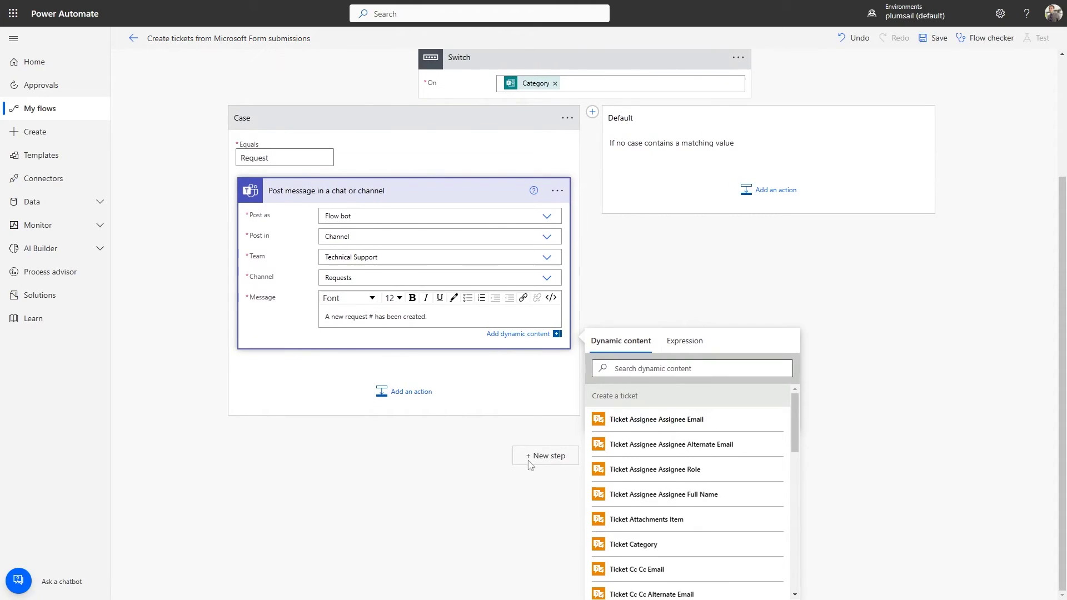
click(667, 370)
text(ticket id)
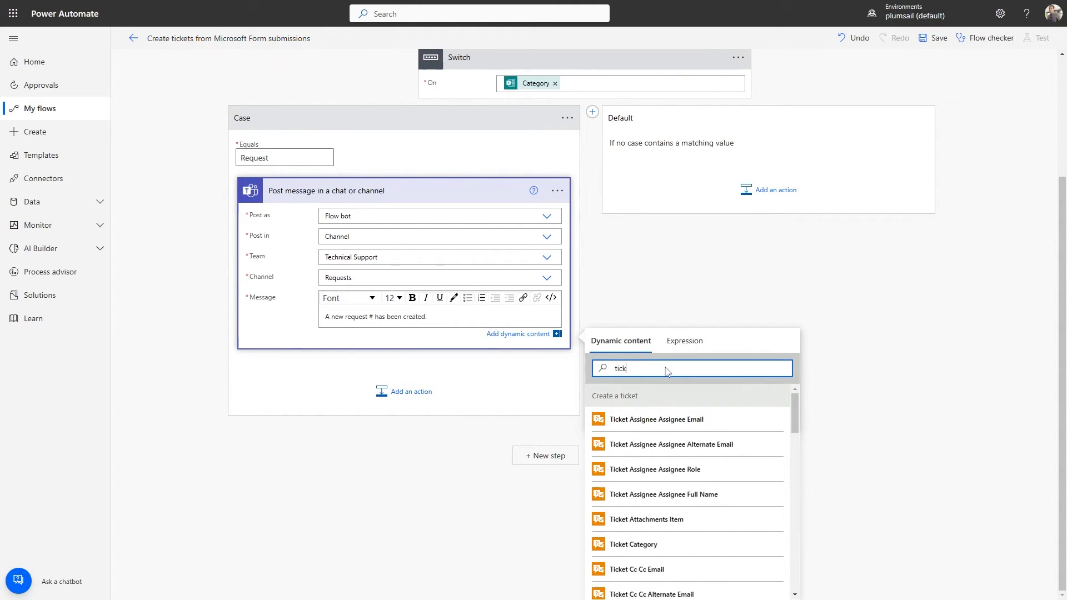
click(654, 467)
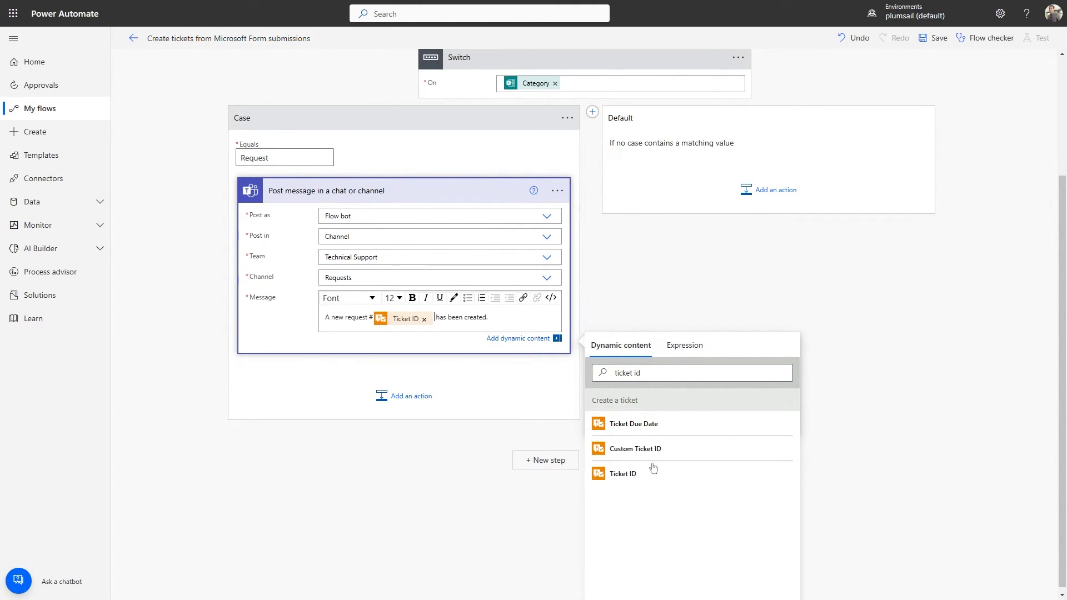
click(652, 375)
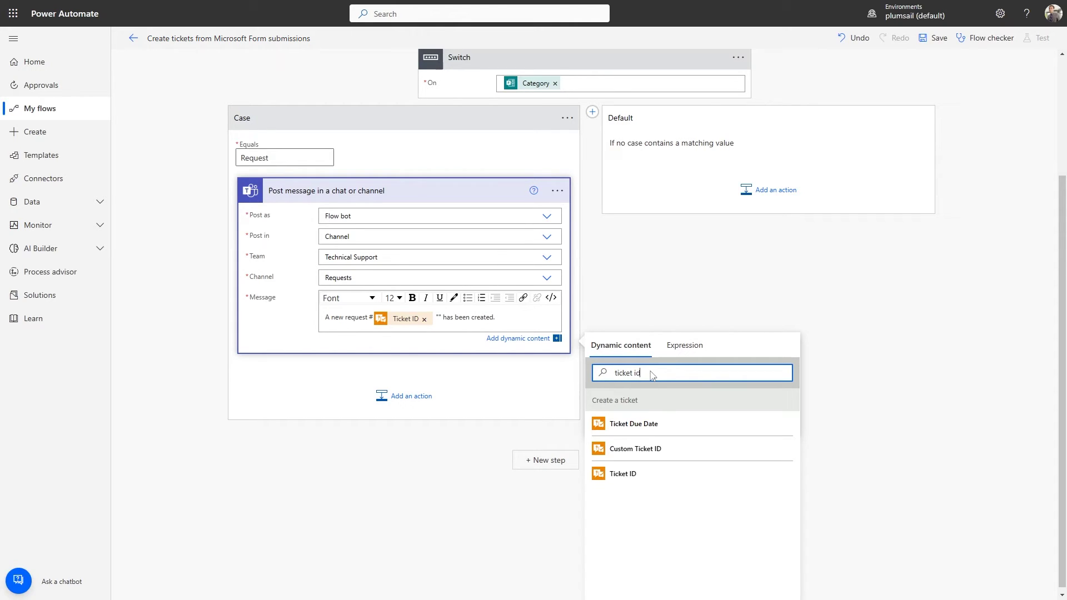
key(ctrl+a)
text(subject)
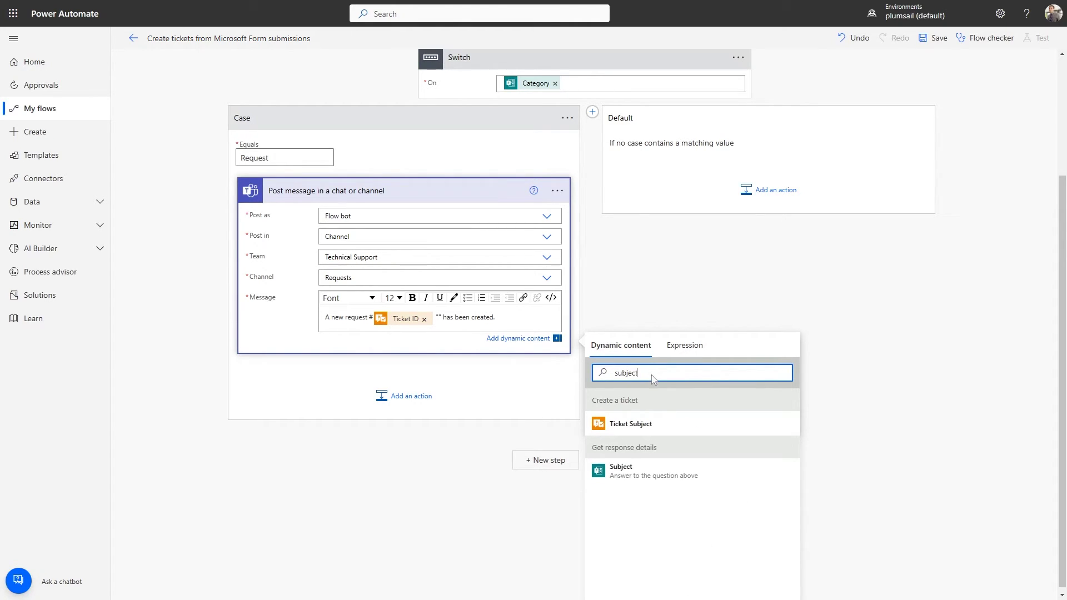
click(665, 421)
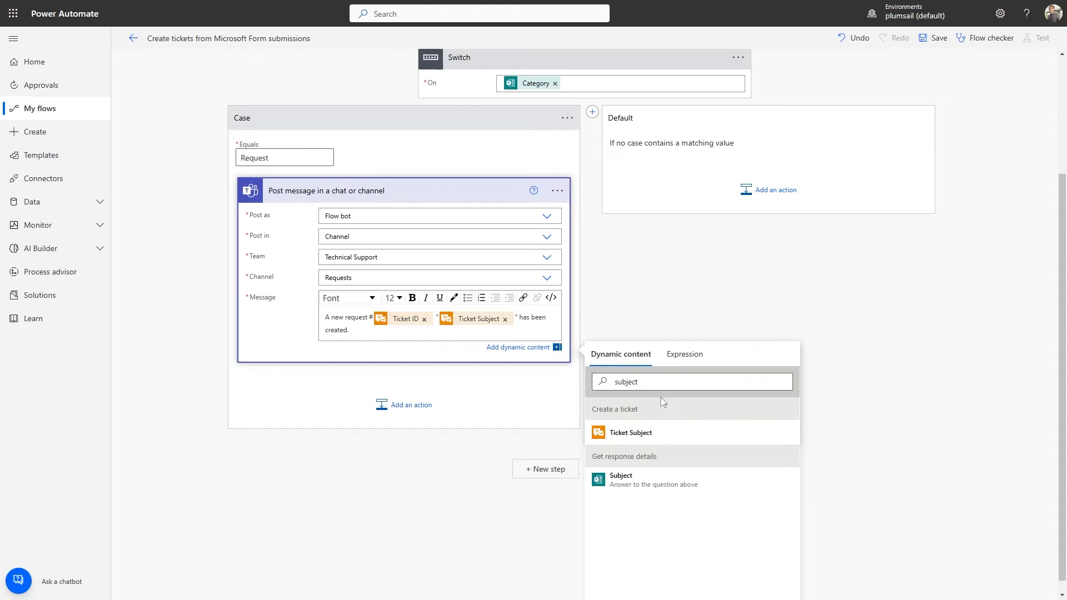
Add Case 2 for Incident with a Teams post-message action.
click(592, 112)
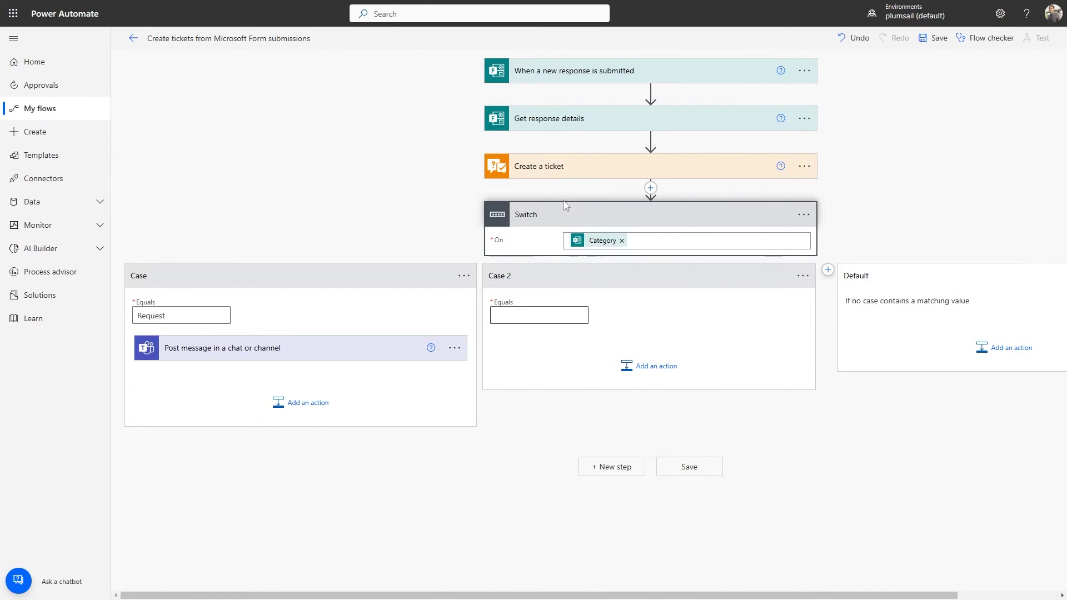
click(528, 315)
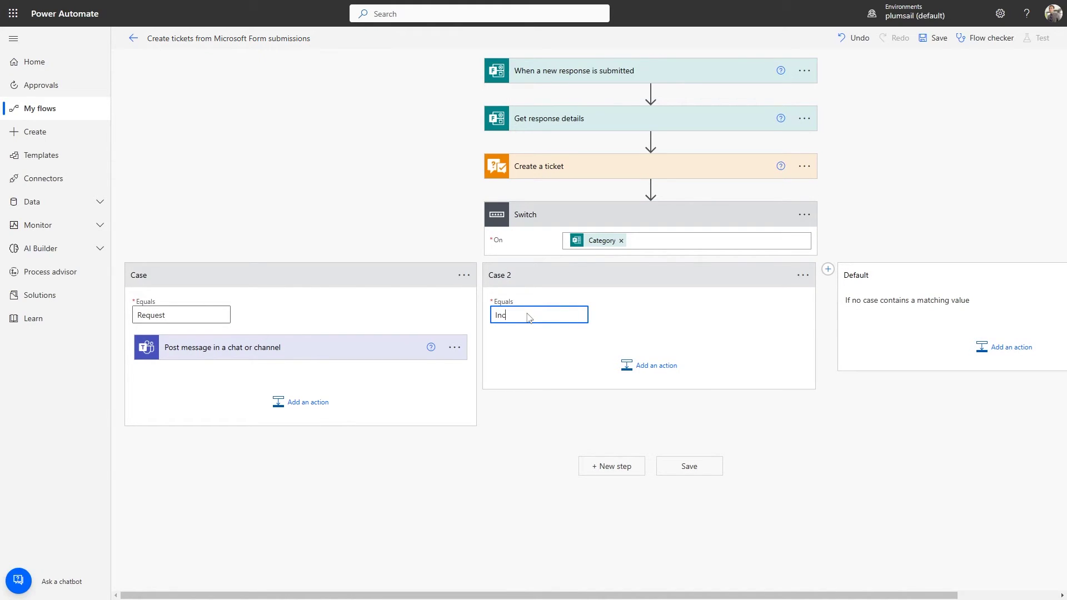
click(642, 365)
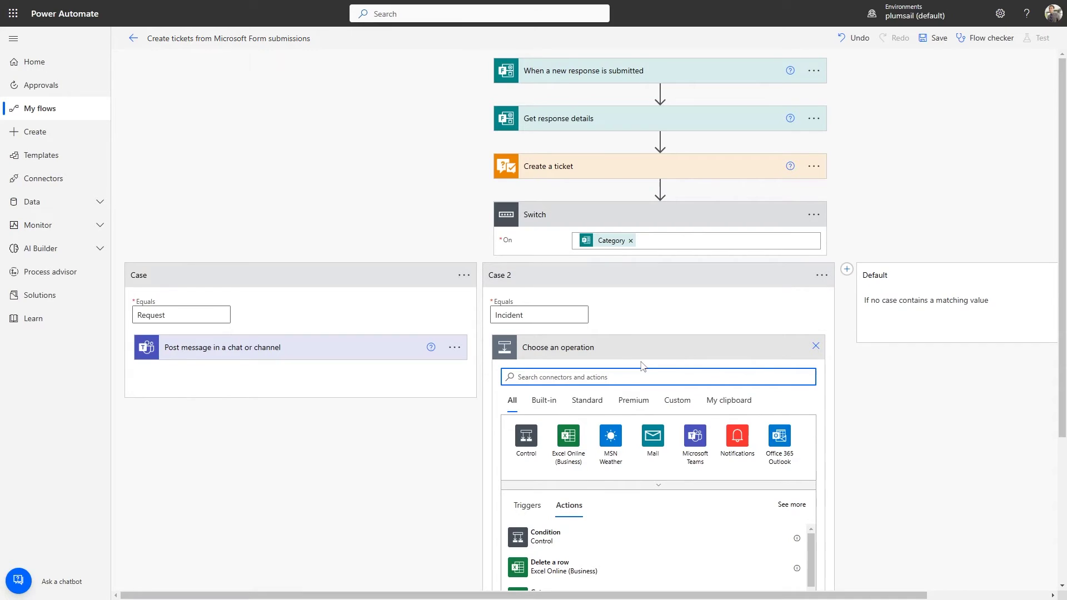
click(688, 441)
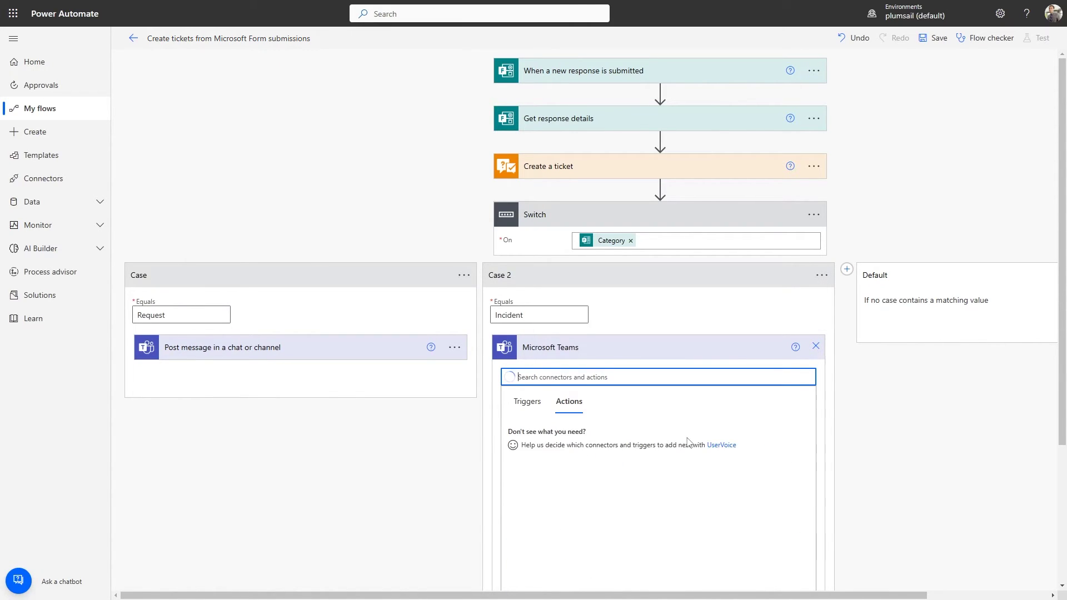
scroll(688, 440, down, 3)
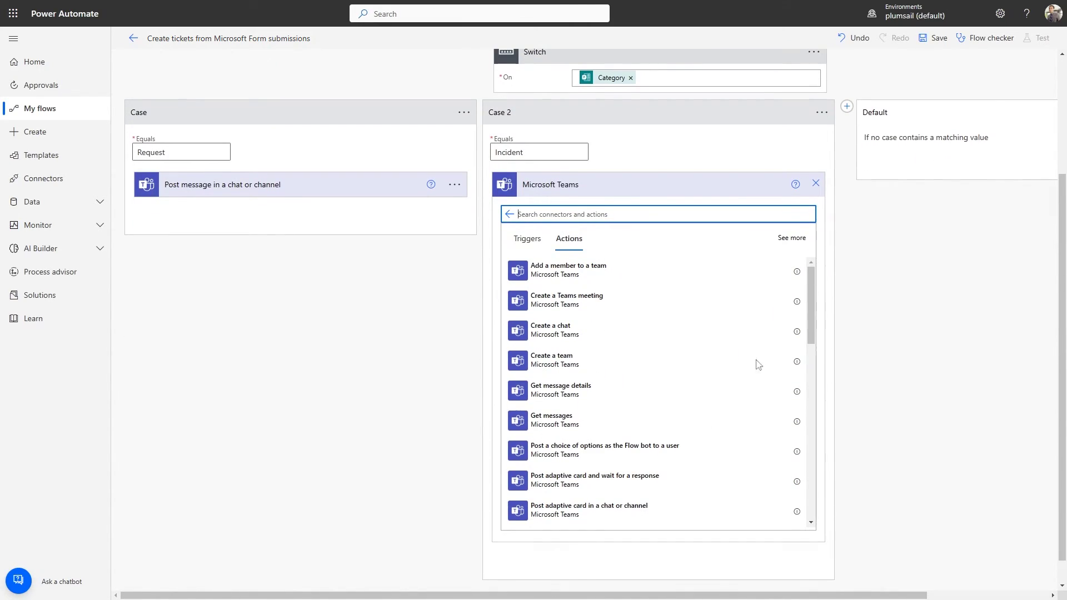
drag(808, 293, 811, 354)
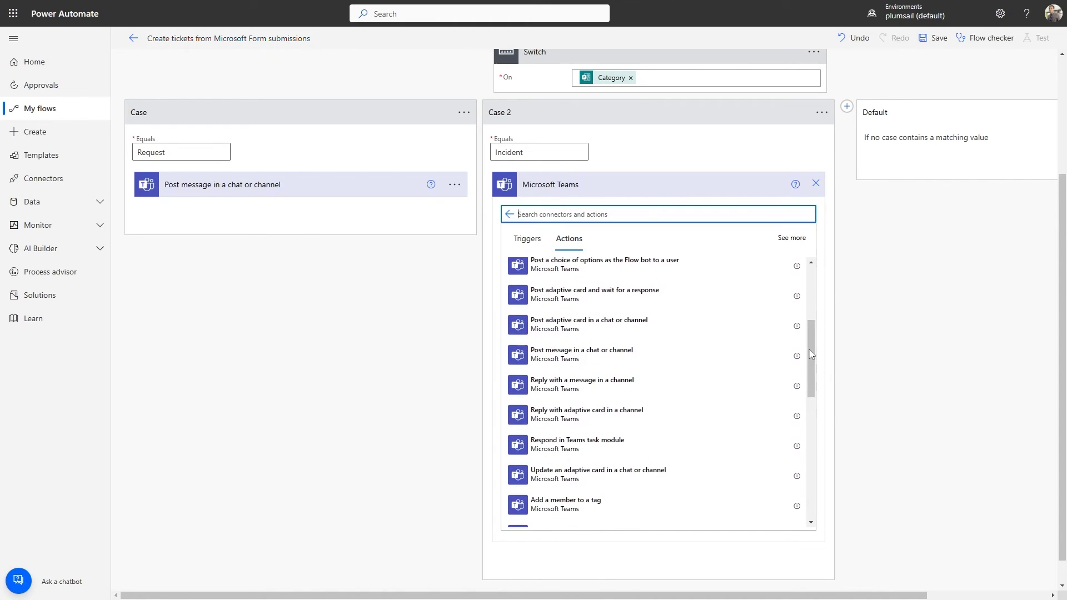
click(766, 352)
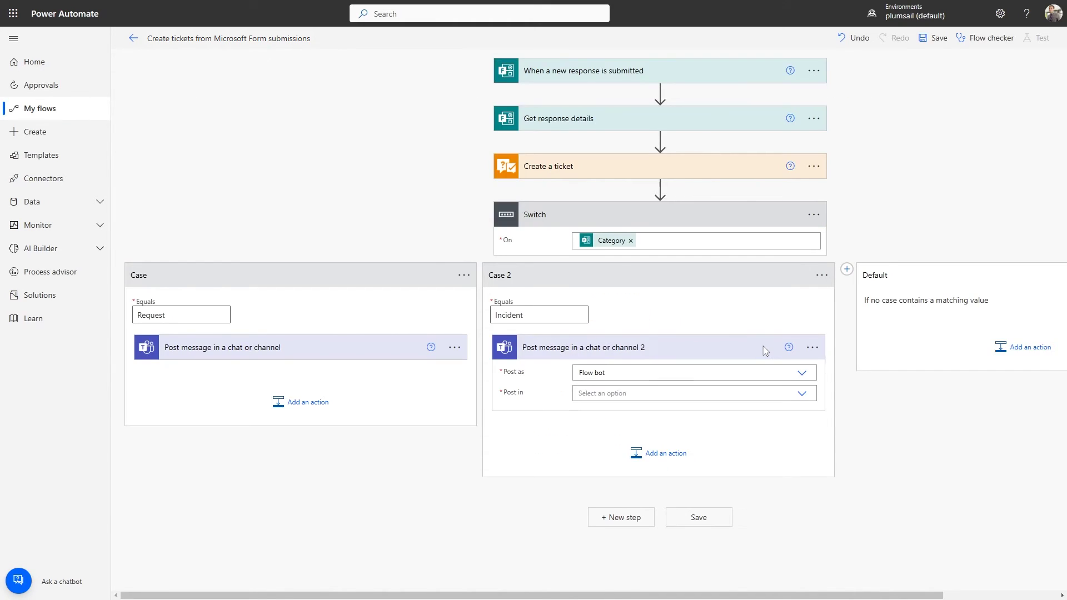
Post the Case 2 message to the Technical Support team's Incidents channel.
click(801, 393)
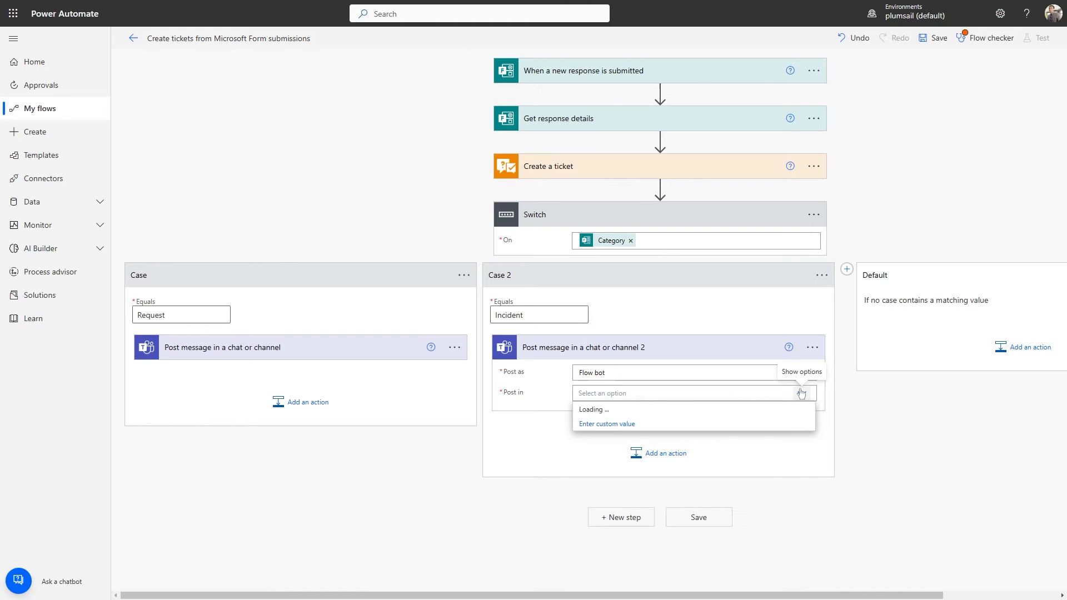
click(800, 409)
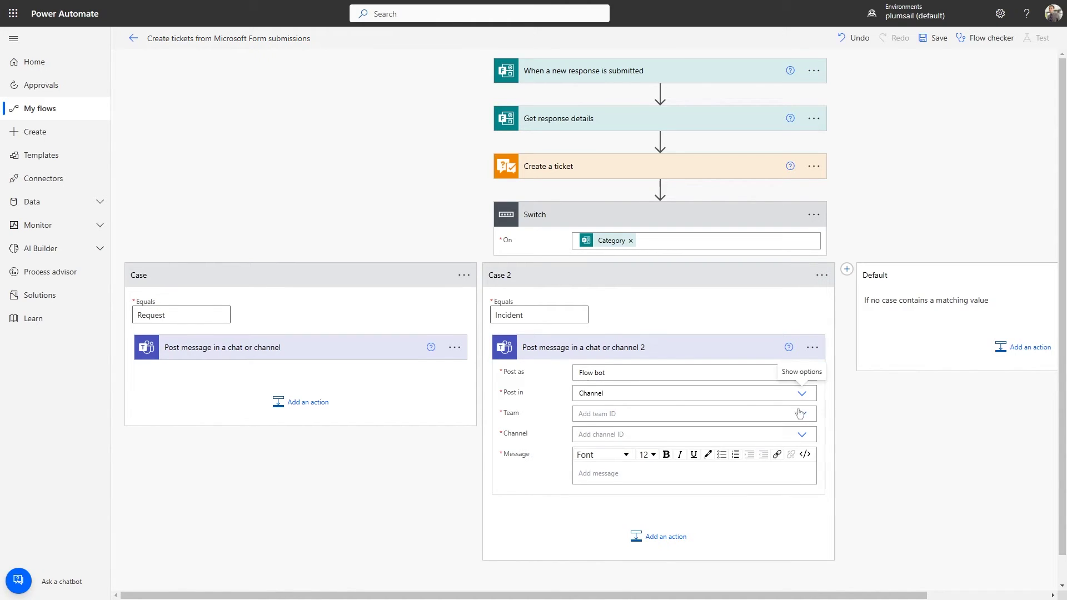
click(802, 414)
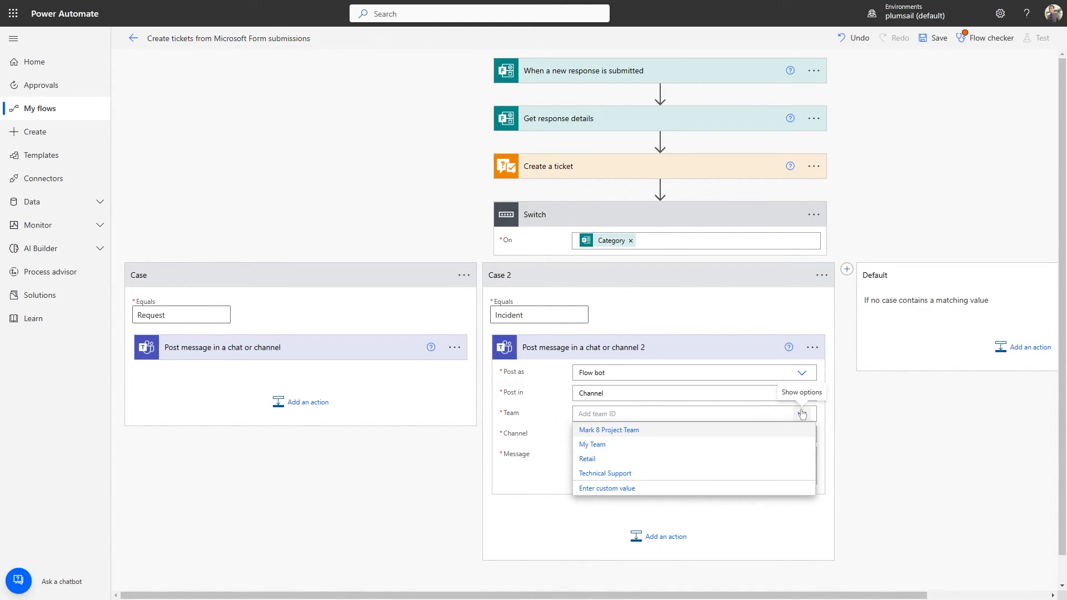
click(727, 473)
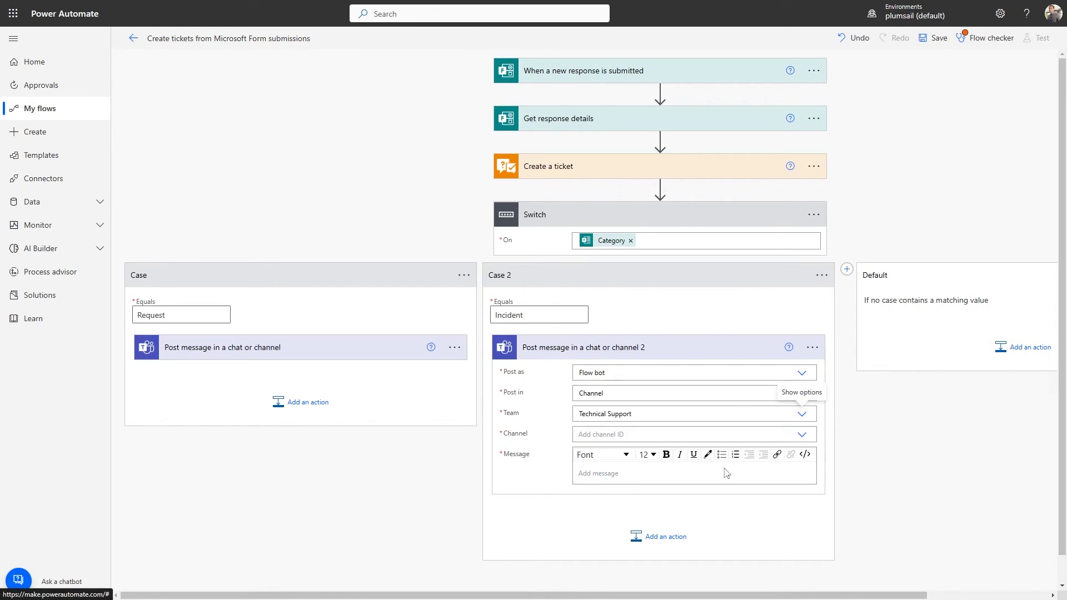
click(802, 435)
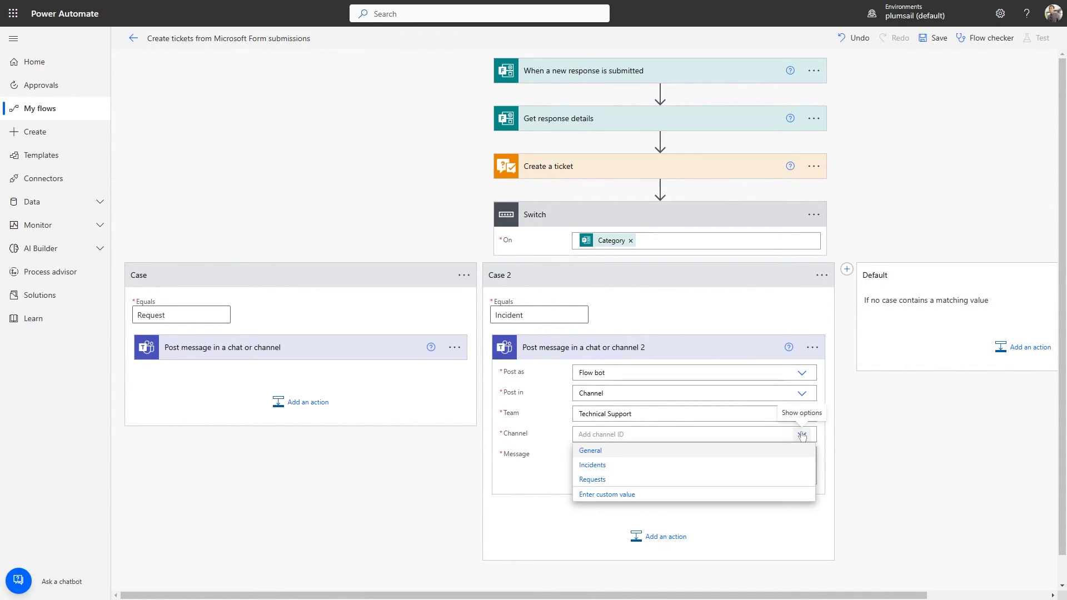
click(738, 467)
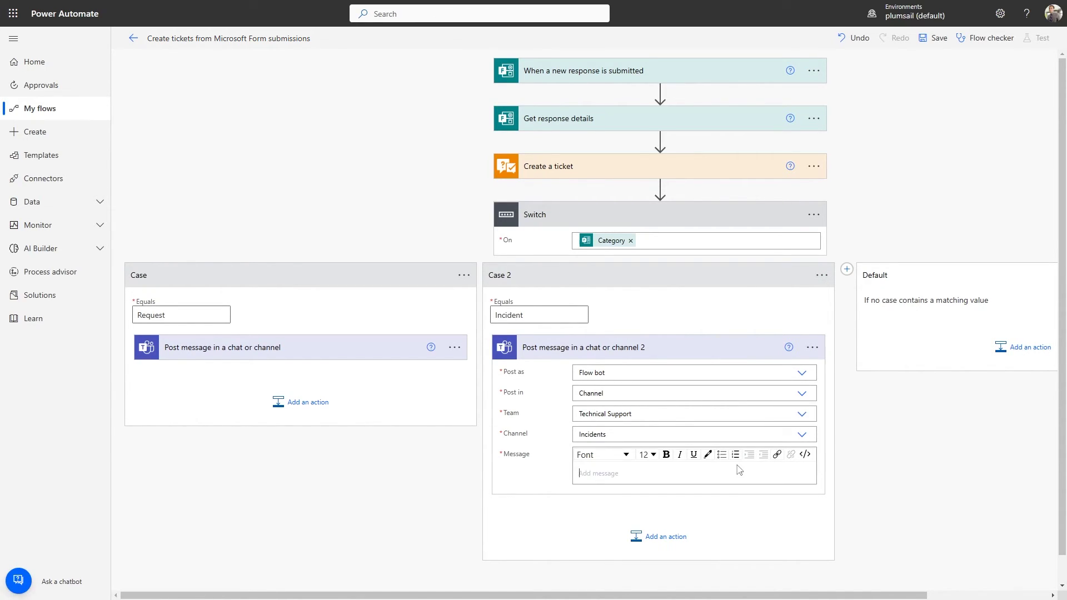
Write 'An incident has been reported. More details' in the Incident message and append the Ticket ID.
click(738, 470)
text(An incident has been reported. More details in ticket #)
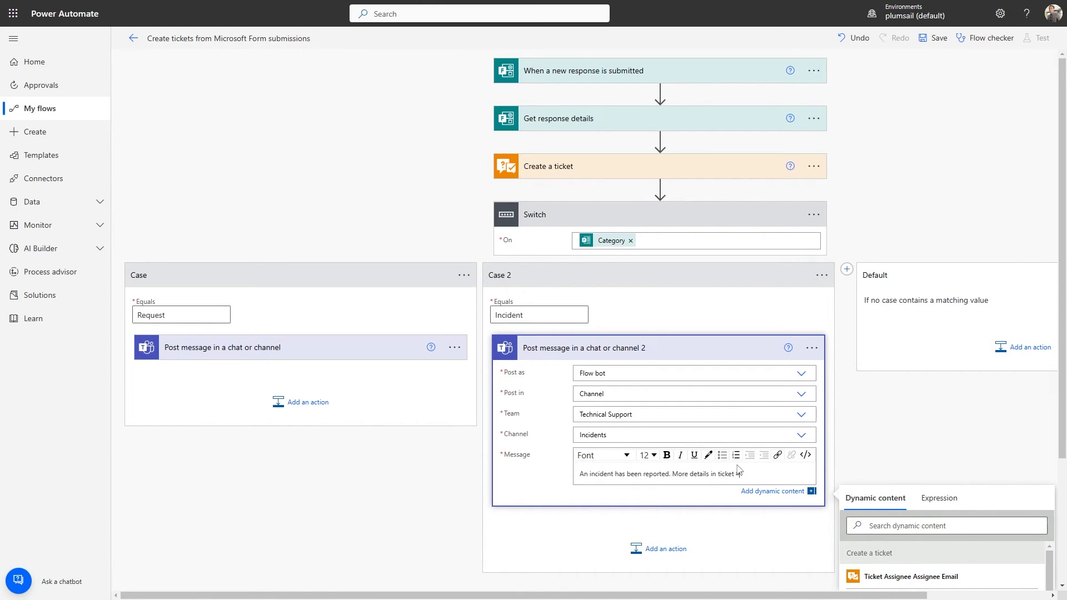
scroll(739, 471, down, 2)
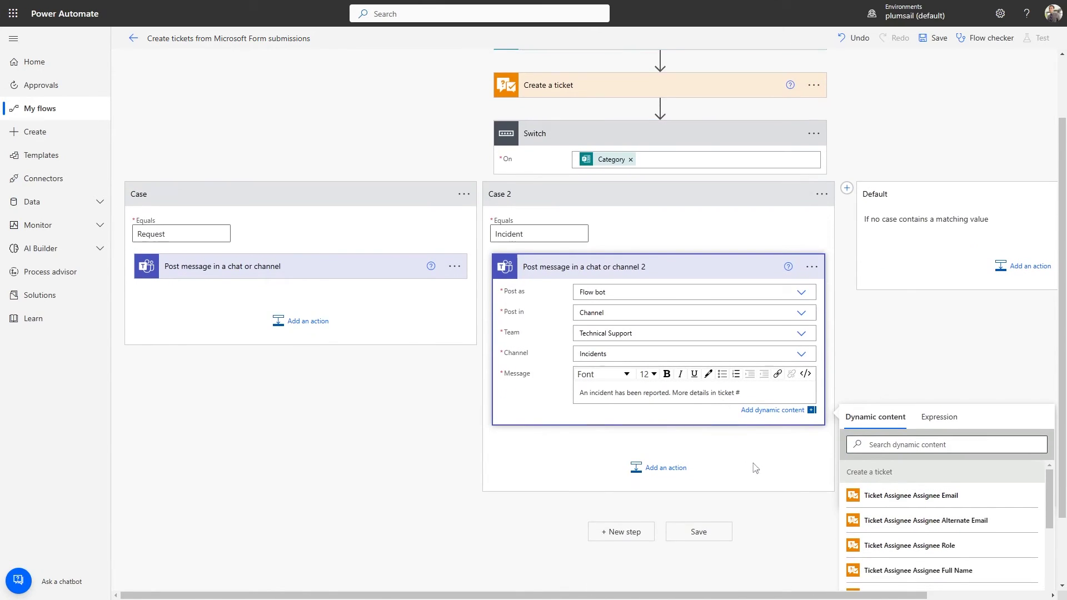
click(926, 447)
text(ticket id)
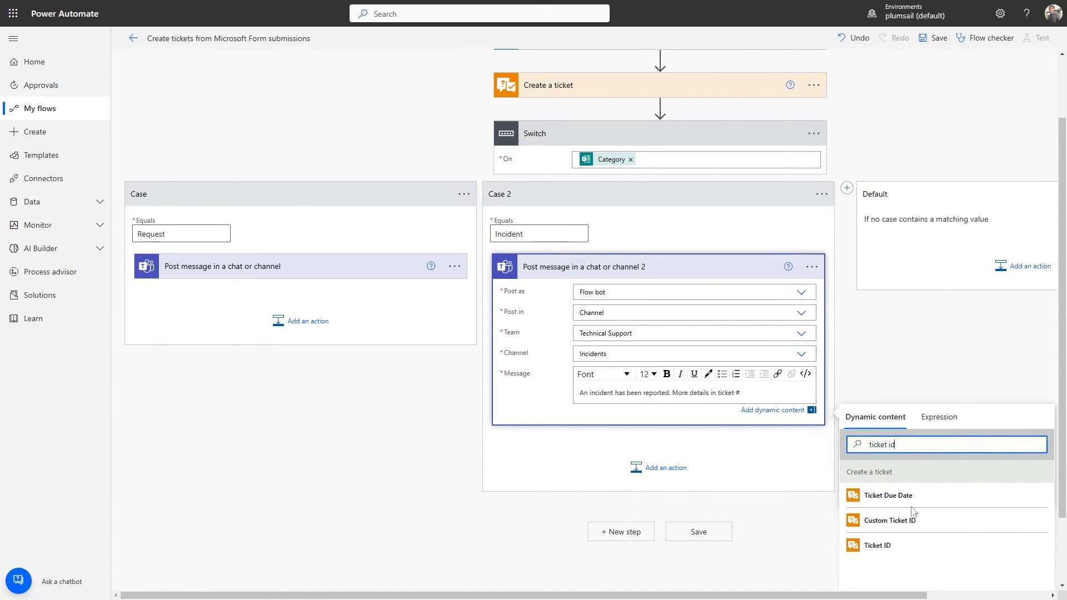
click(906, 543)
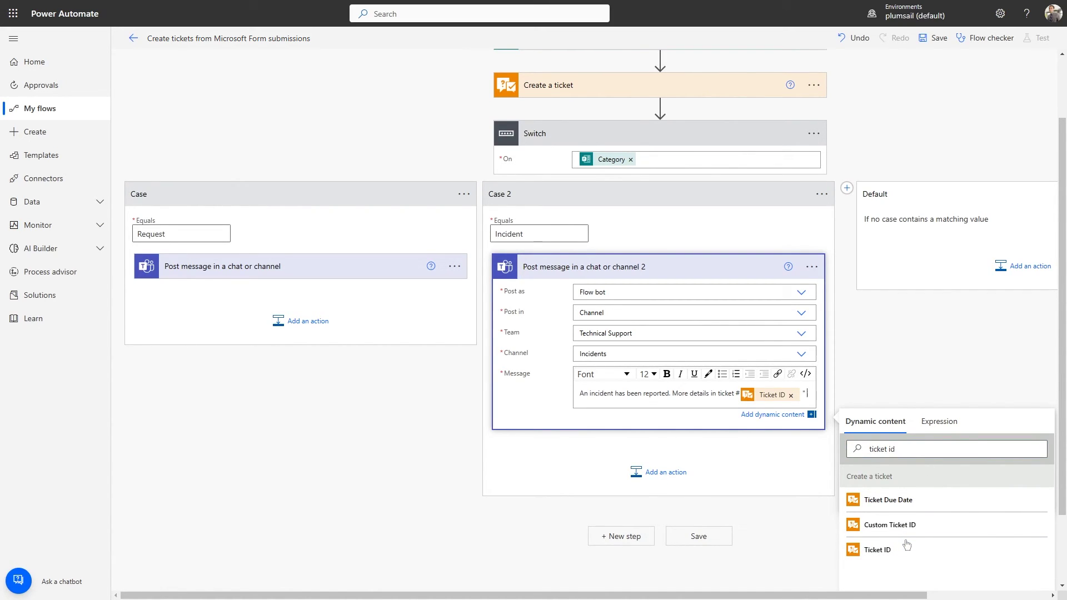
Add the Ticket Subject to the incident message and save the flow.
triple_click(898, 449)
text(Subject)
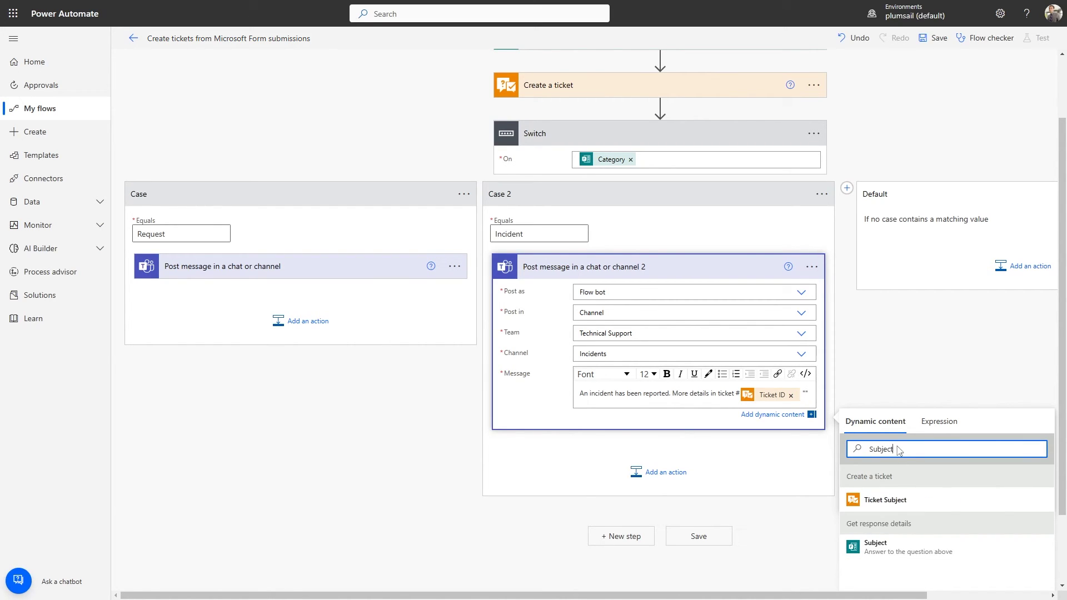
click(921, 500)
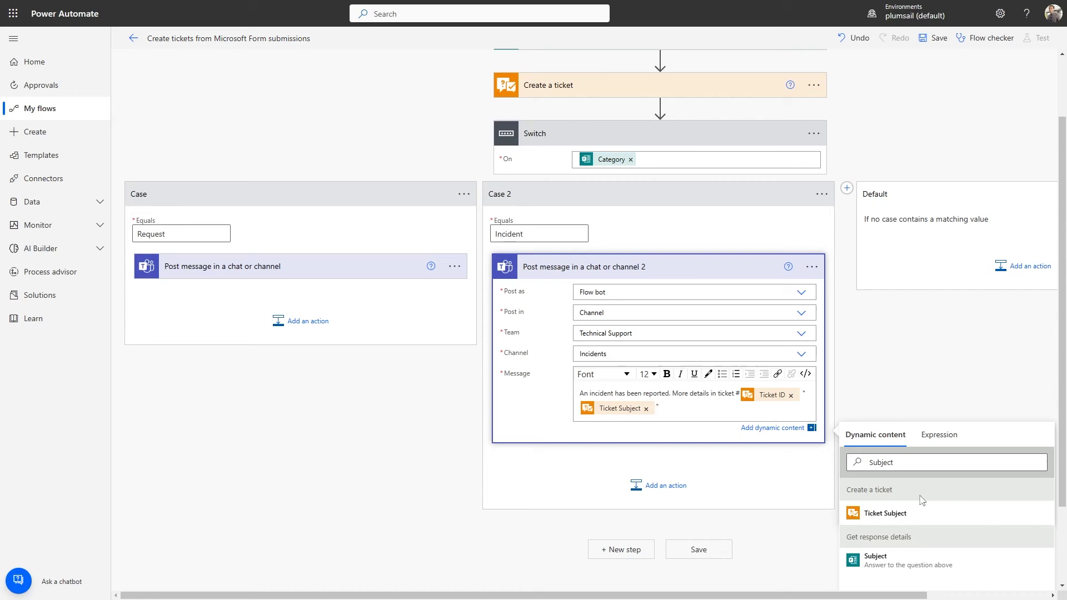
click(712, 550)
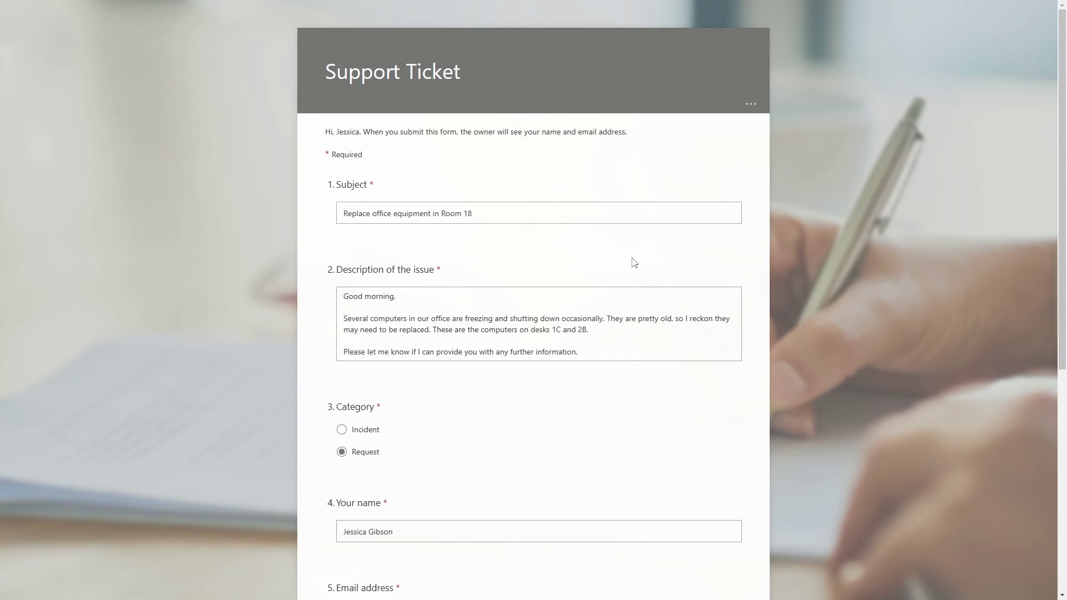
Submit the filled-in Support Ticket form about replacing office equipment in Room 18.
scroll(634, 262, down, 7)
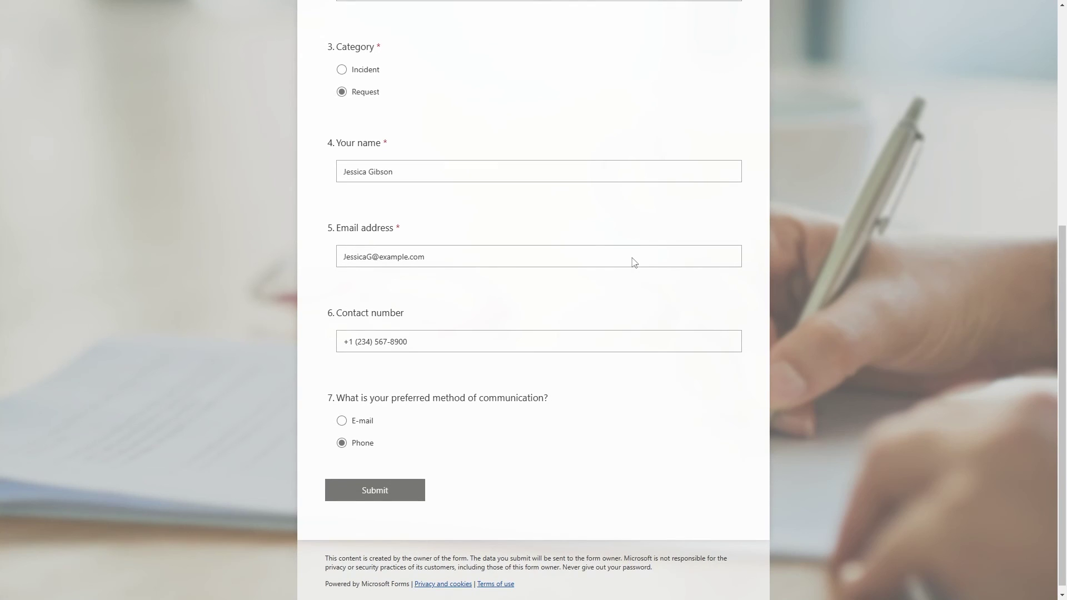
click(370, 491)
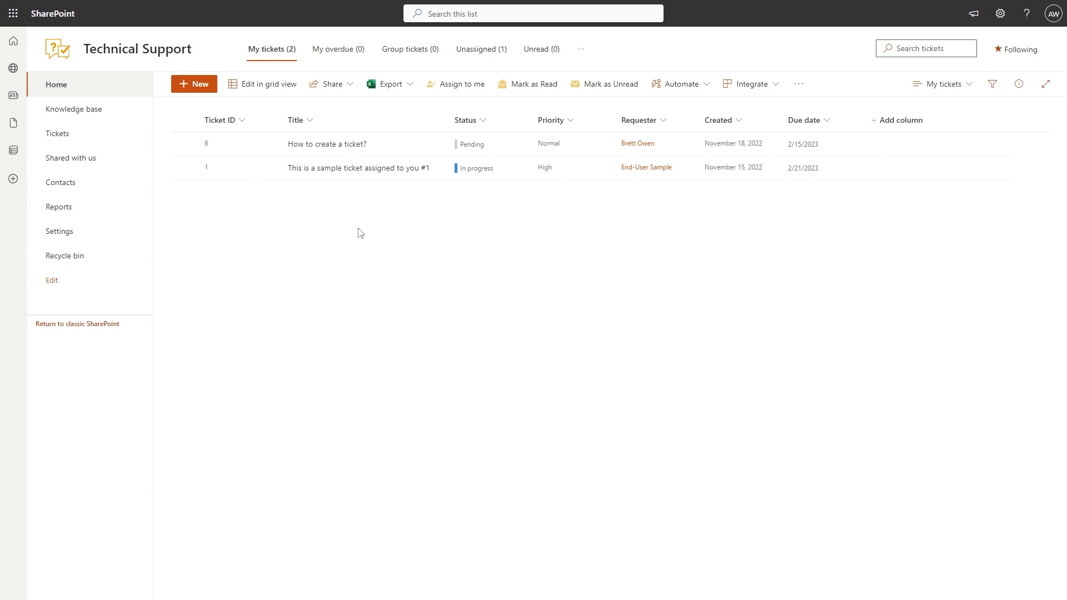
Open unassigned ticket #15 'Replace office equipment in Room 18' from the Unassigned list.
click(467, 53)
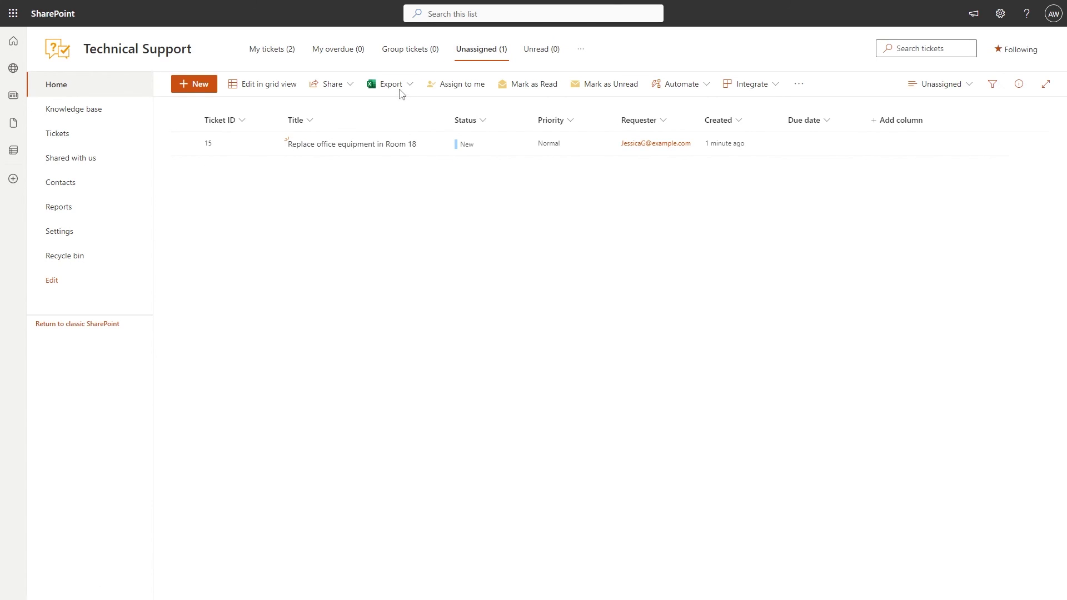
click(315, 145)
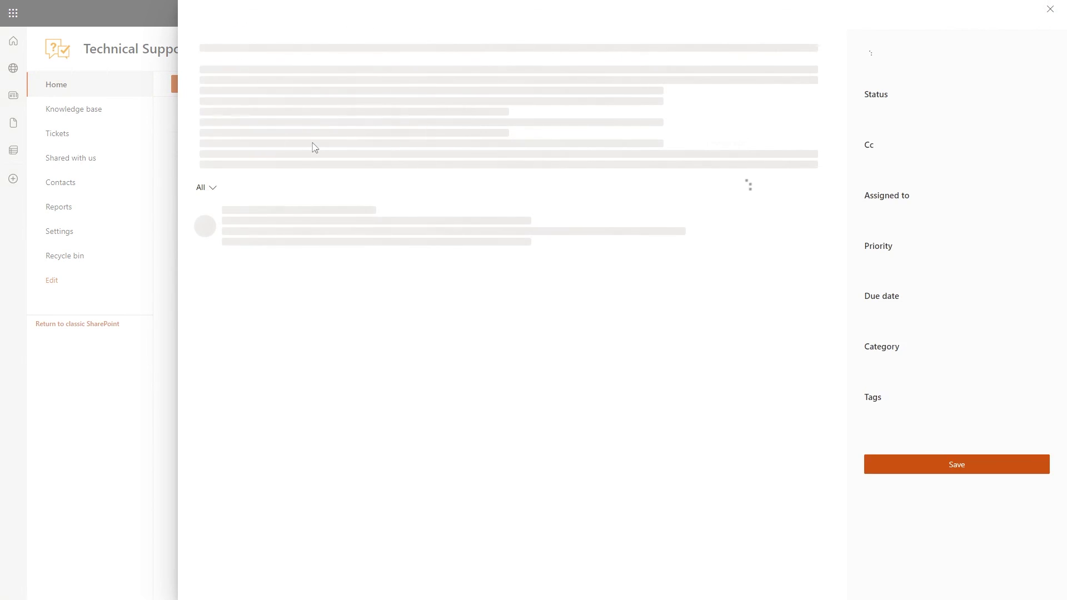